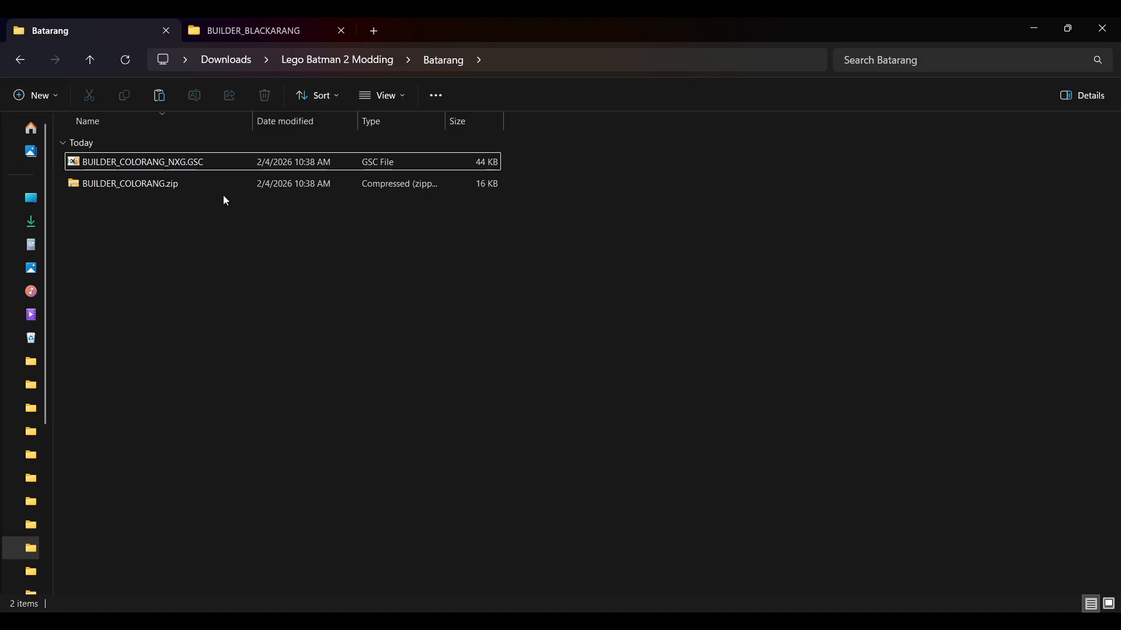
# - Duplicate BUILDER_COLORANG_NXG.GSC within the Batarang folder
pyautogui.click(200, 166)
pyautogui.hotkey('ctrl', 'c')
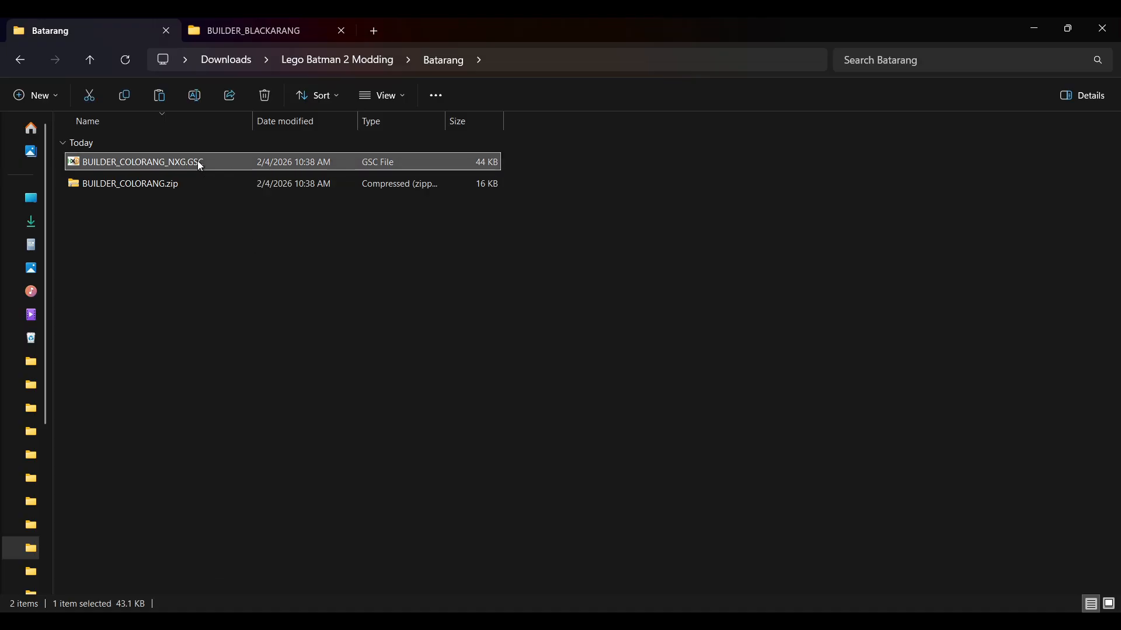
pyautogui.hotkey('ctrl', 'v')
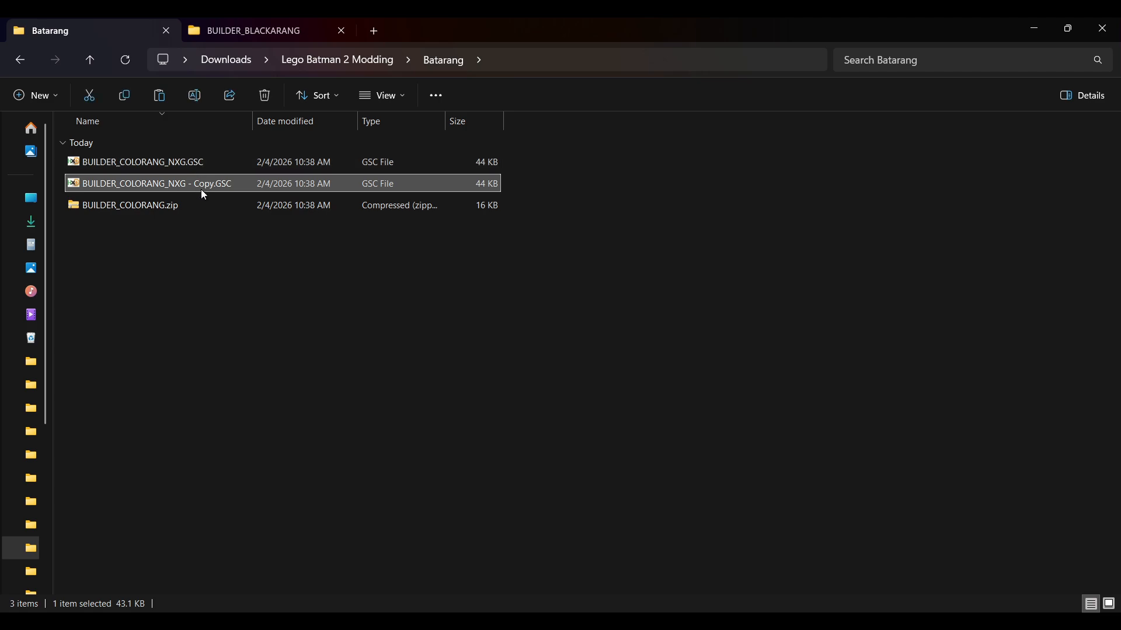
# - Change the extension of the duplicated file so that it is named BUILDER_COLORANG_NXG - Copy.DDS
pyautogui.rightClick(204, 184)
pyautogui.click(324, 207)
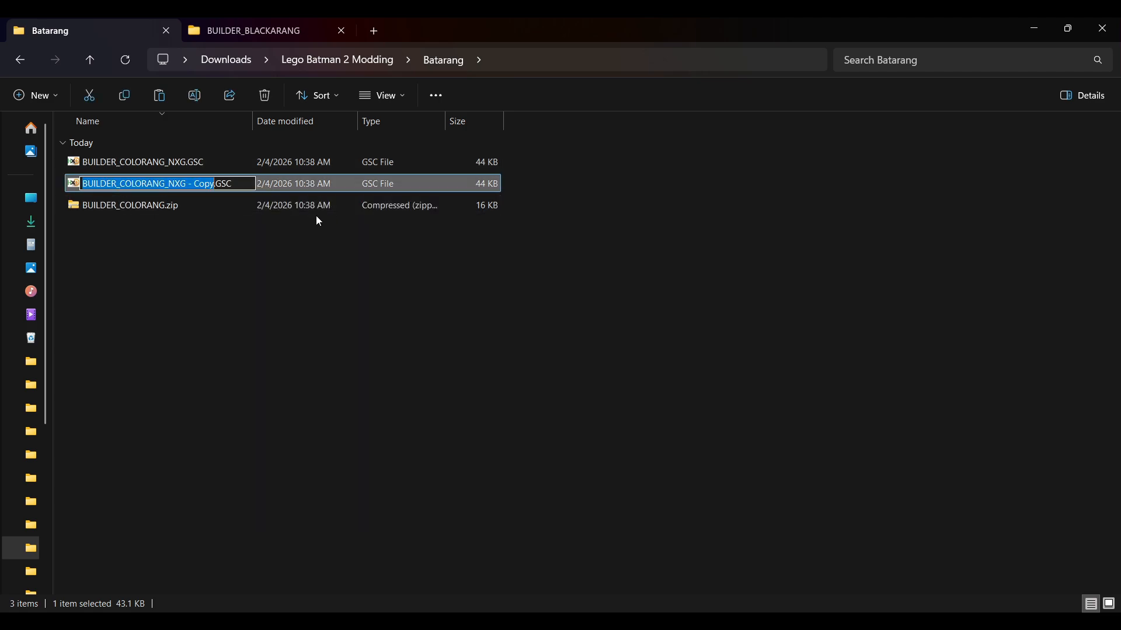
pyautogui.press('End')
pyautogui.press('BackSpace')
pyautogui.press('BackSpace')
pyautogui.press('BackSpace')
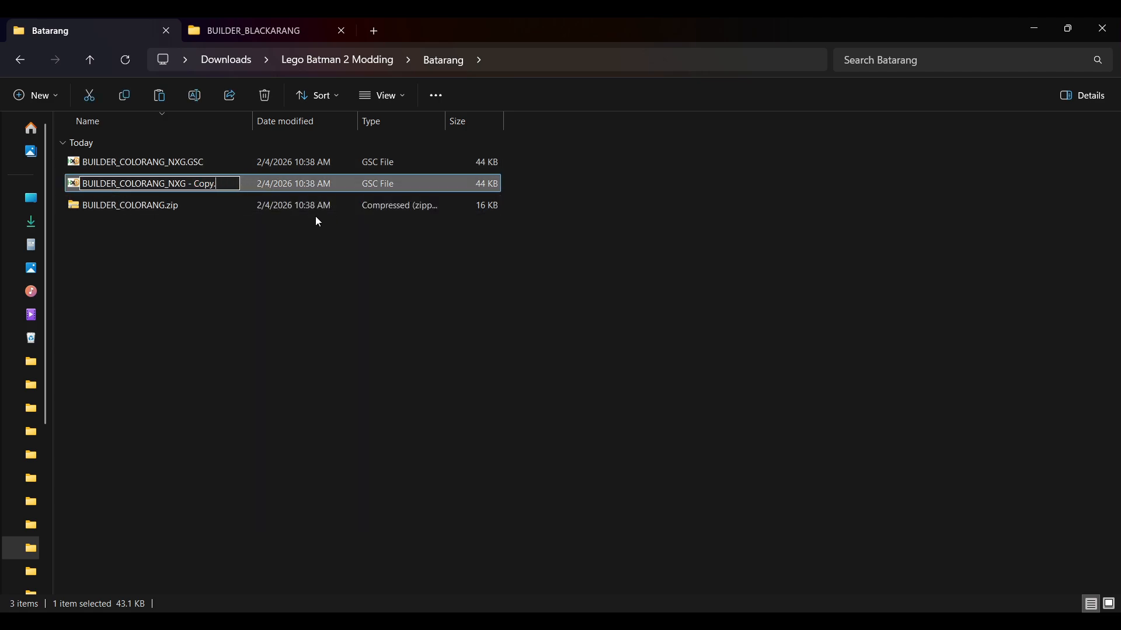
pyautogui.write('DDS')
pyautogui.press('Return')
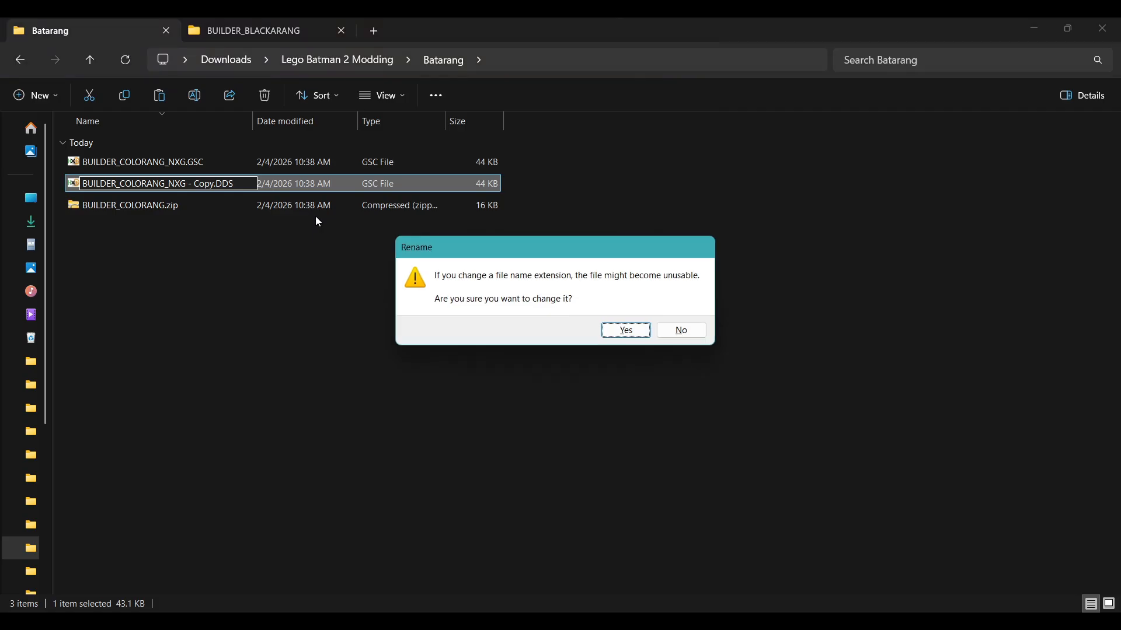
pyautogui.press('Return')
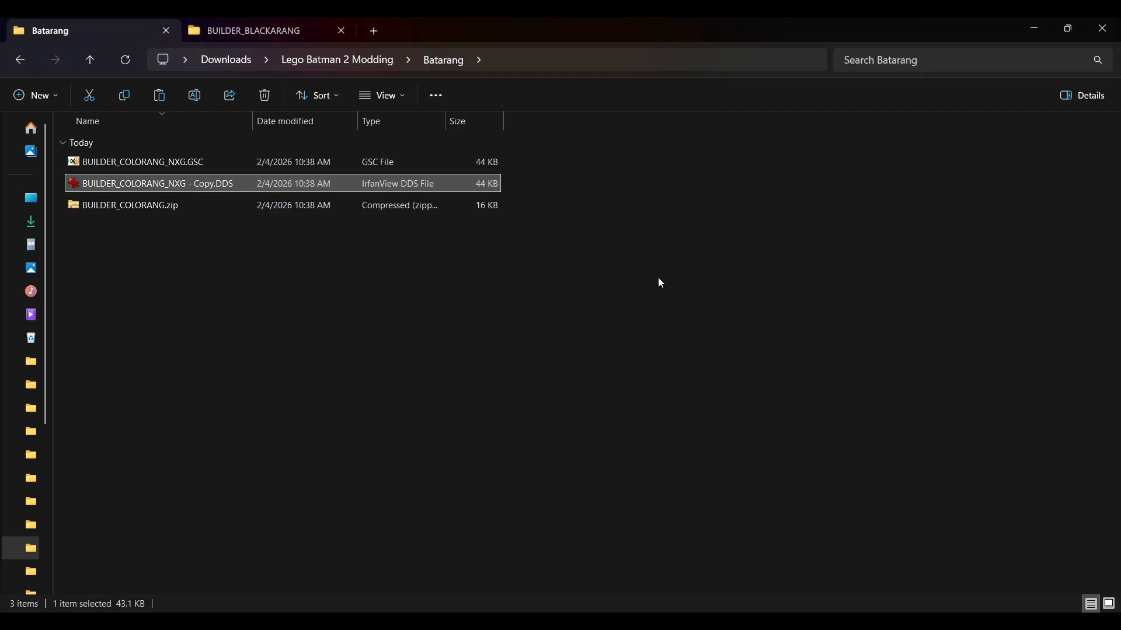
# - In HxD, locate the DDS header near the end of BUILDER_COLORANG_NXG - Copy.DDS and place the cursor on its first D
pyautogui.click(736, 618)
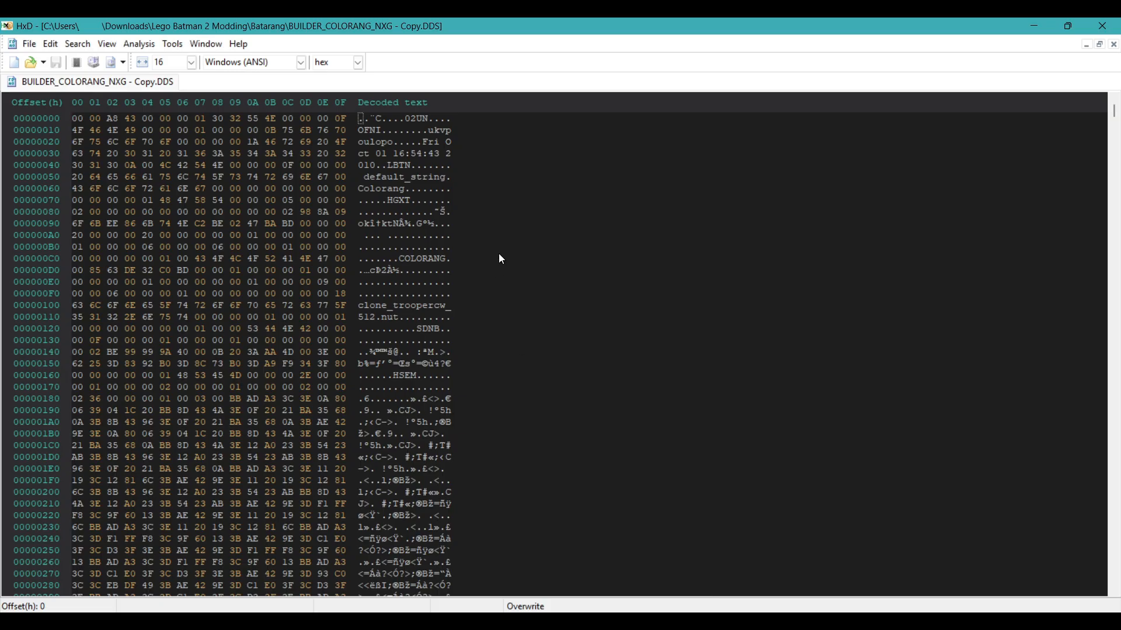
pyautogui.scroll(-8, 498, 254)
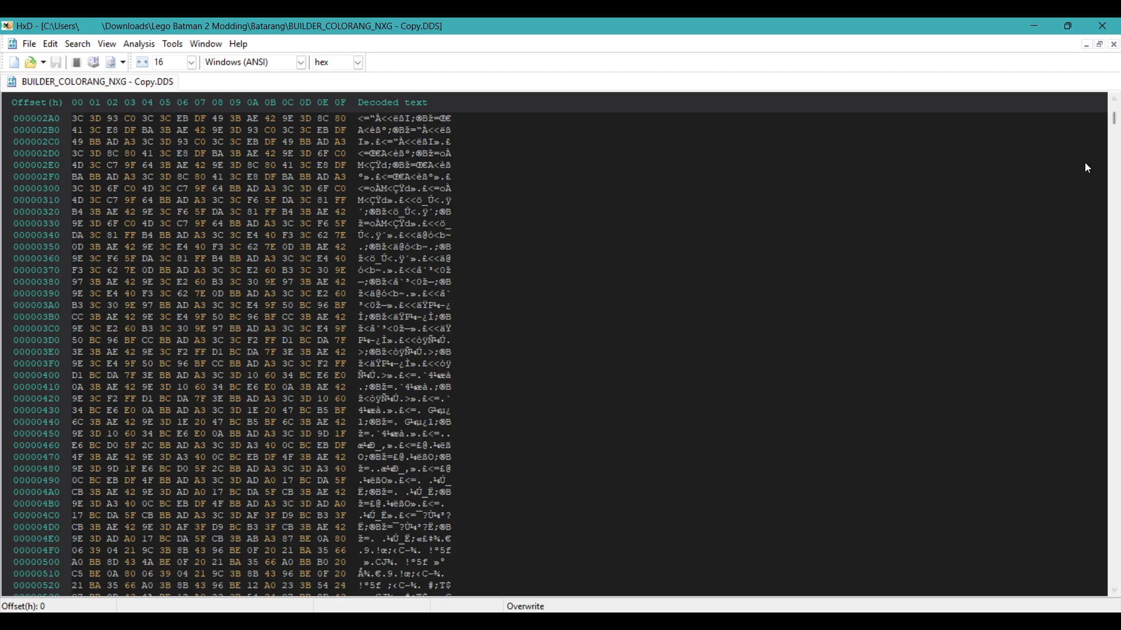
pyautogui.moveTo(1115, 120); pyautogui.dragTo(1093, 572)
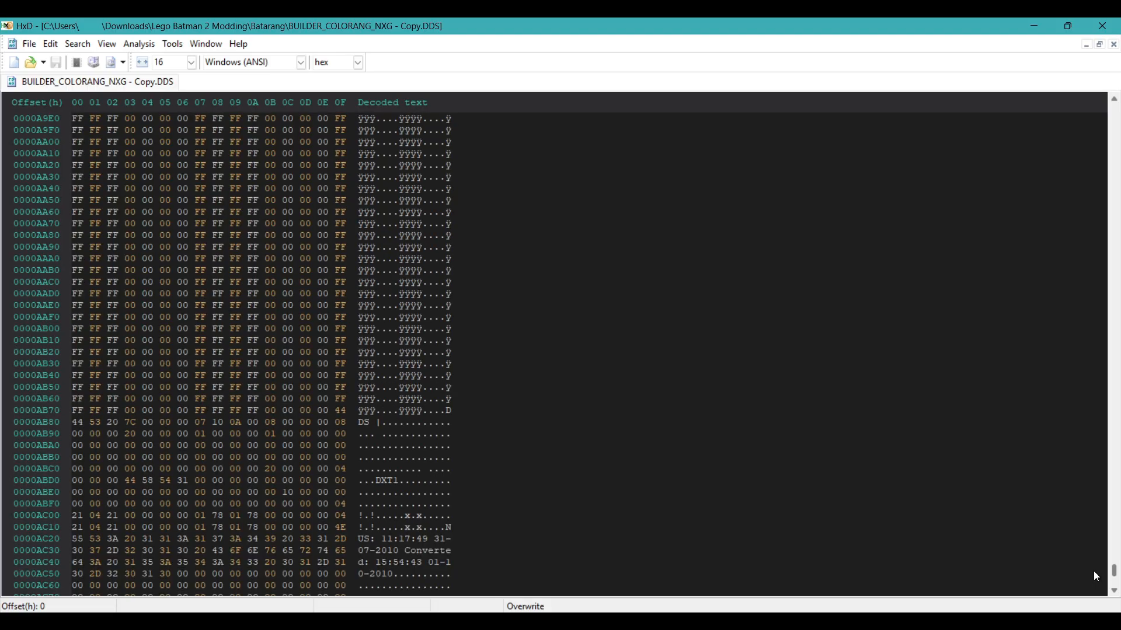
pyautogui.scroll(-3, 413, 450)
pyautogui.moveTo(371, 321); pyautogui.dragTo(448, 306)
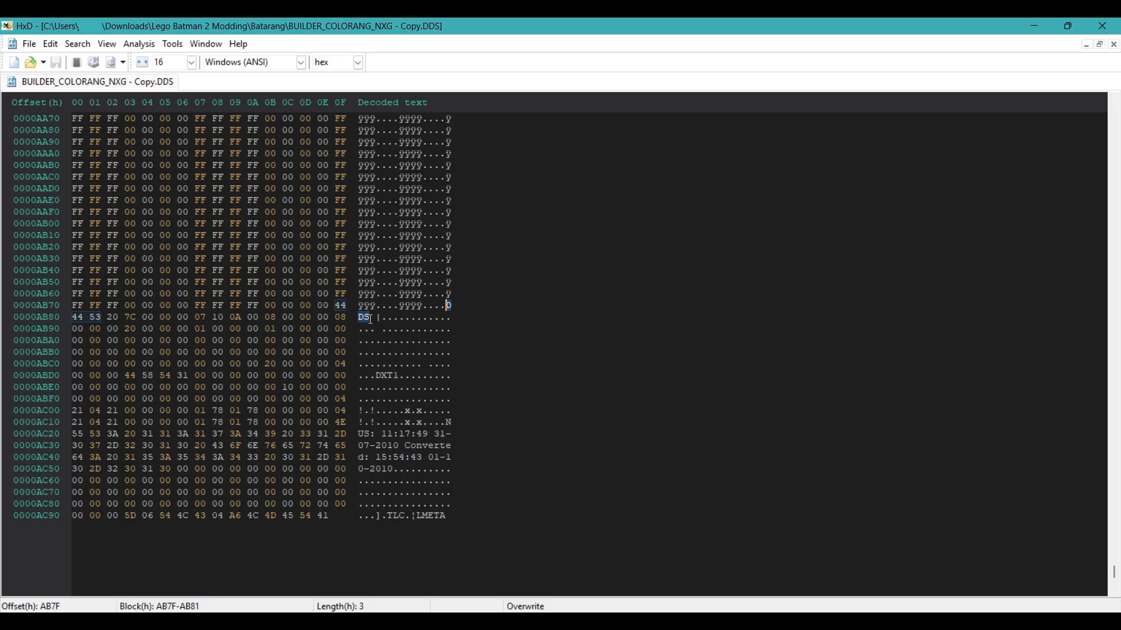
pyautogui.click(447, 305)
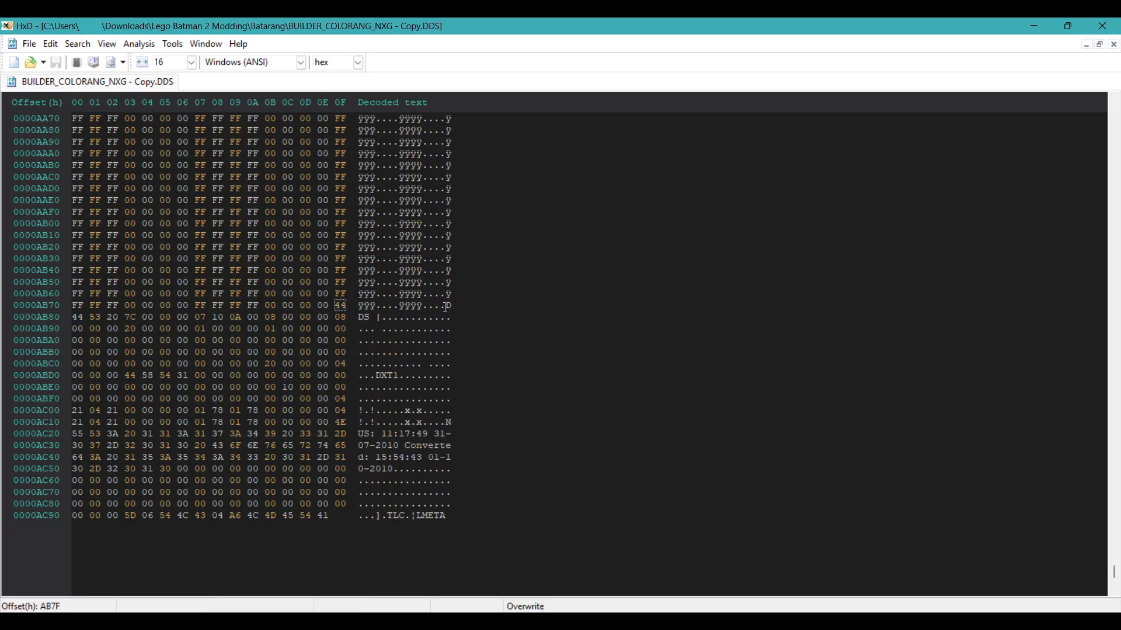
# - Remove all bytes before the DDS header from the DDS copy and save the file
pyautogui.scroll(3, 700, 403)
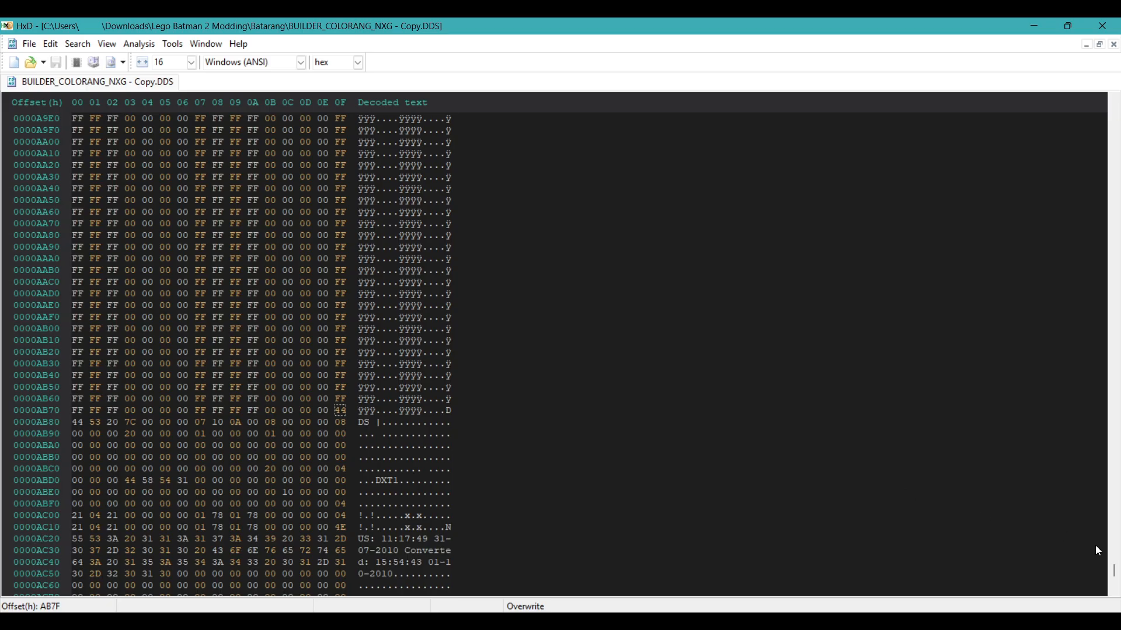
pyautogui.moveTo(1114, 575); pyautogui.dragTo(1084, 94)
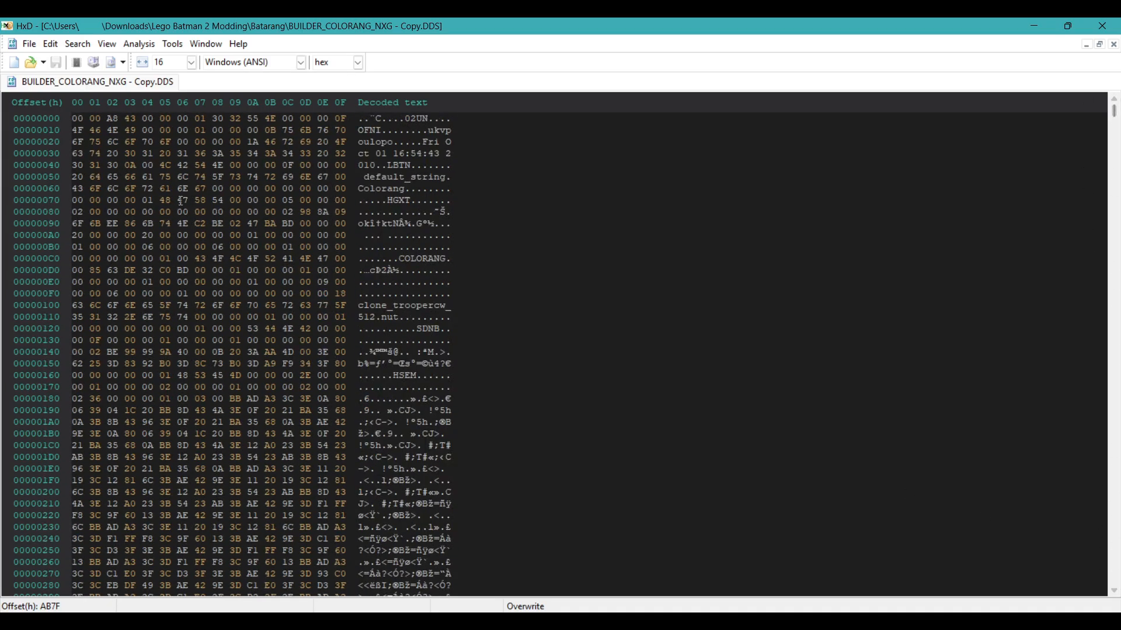
pyautogui.click(69, 118)
pyautogui.hotkey('ctrl', 'a')
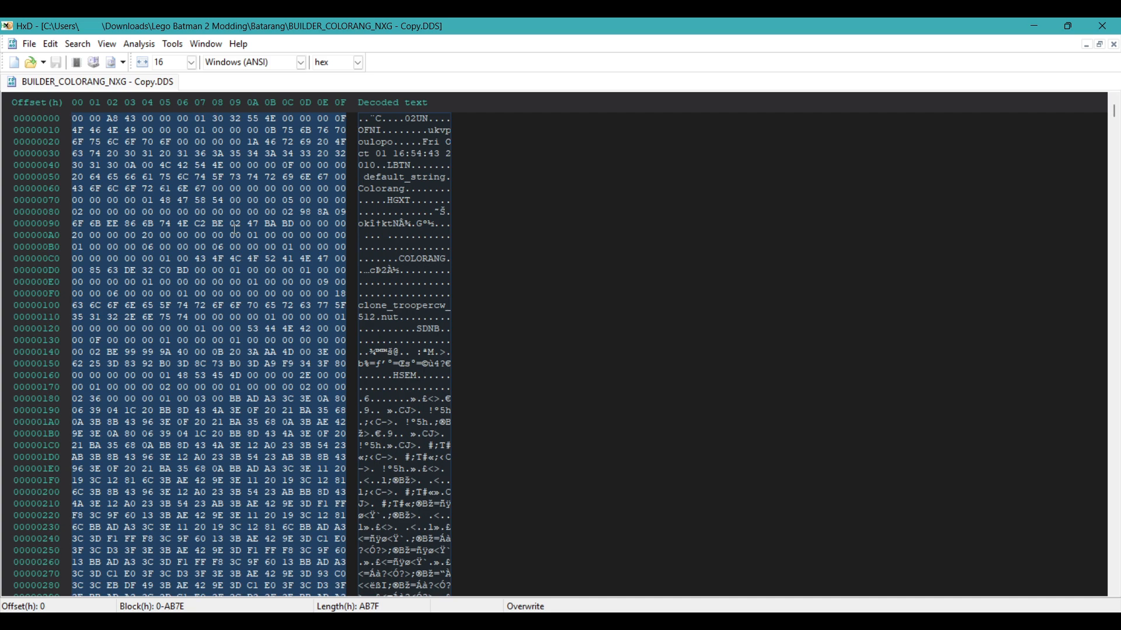
pyautogui.hotkey('ctrl', 'v')
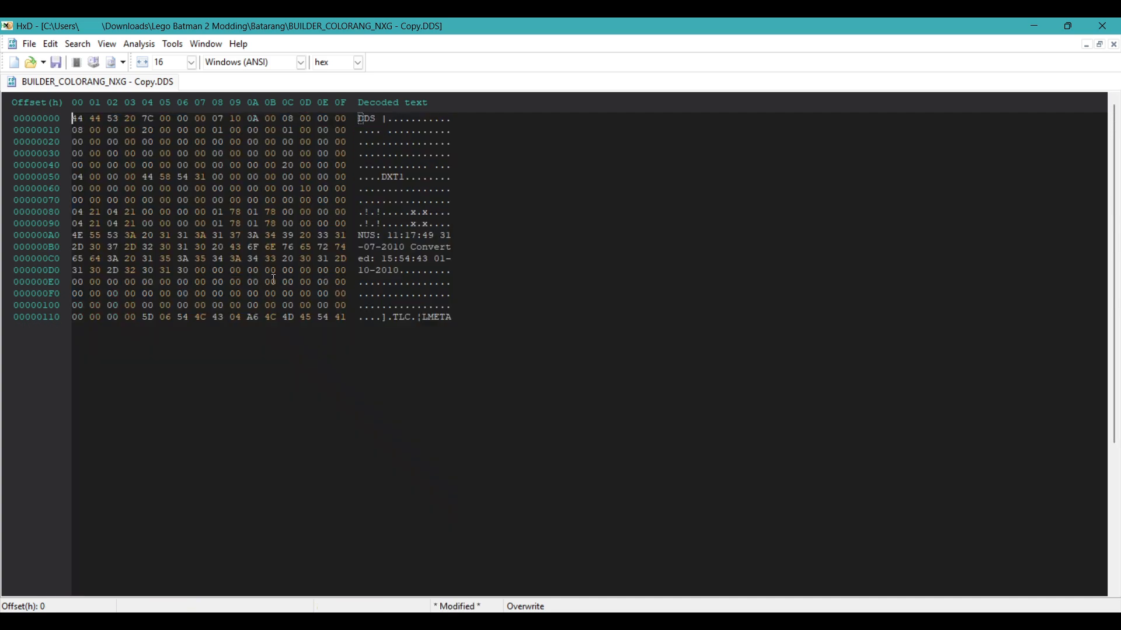
pyautogui.hotkey('ctrl', 's')
# - Return to the Batarang folder, view the trimmed DDS texture in IrfanView, and close the viewer
pyautogui.hotkey('alt', 'Tab')
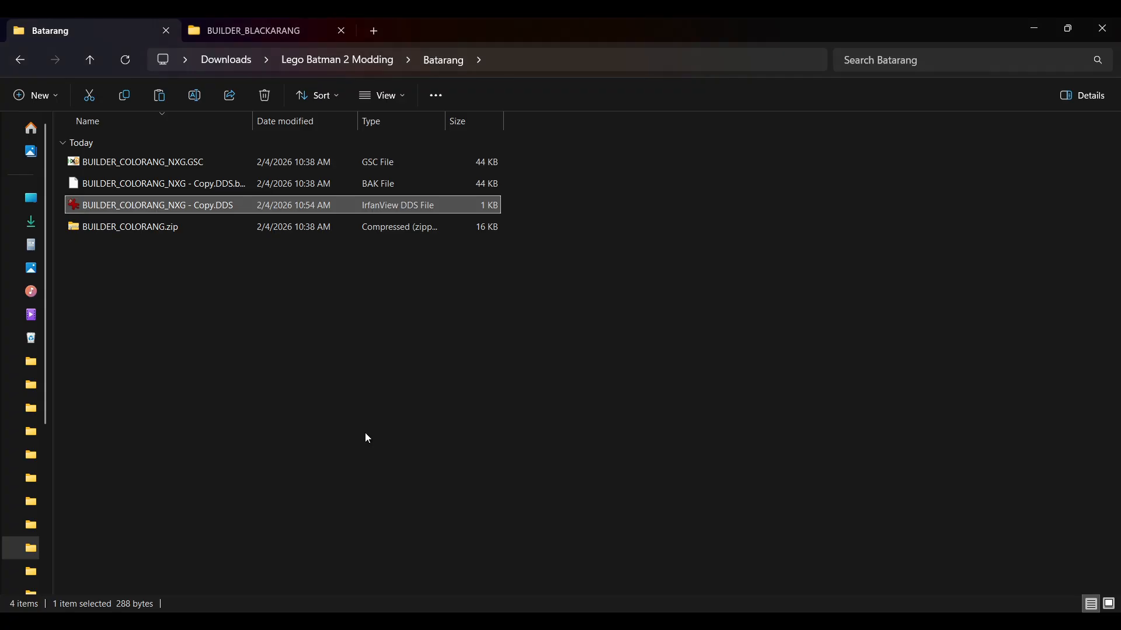
pyautogui.click(365, 432)
pyautogui.doubleClick(155, 209)
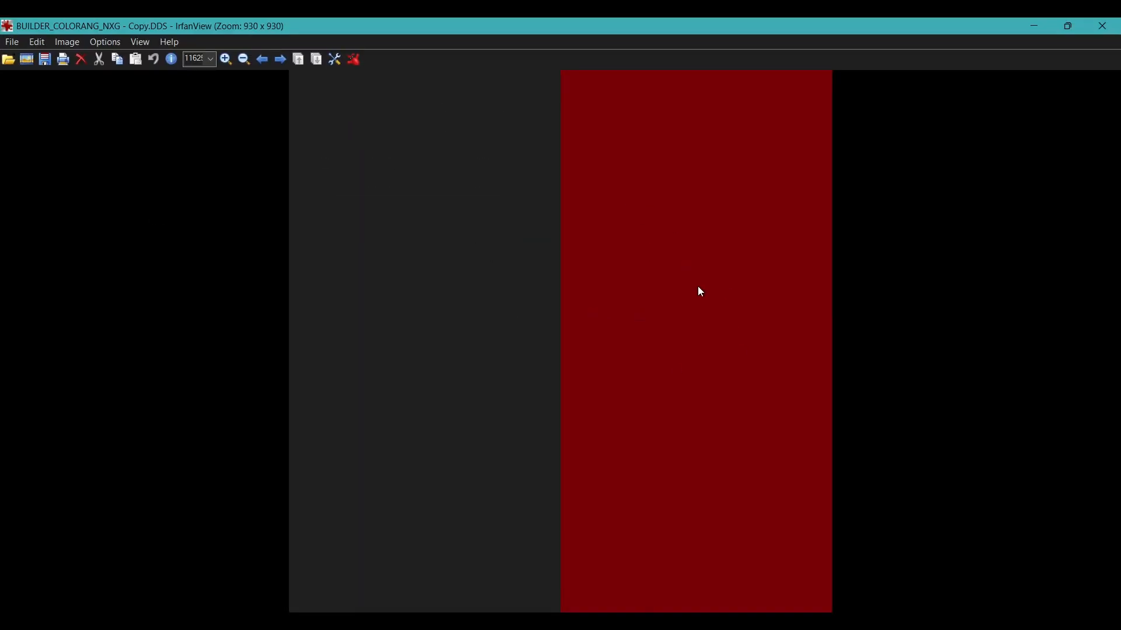
pyautogui.click(1103, 25)
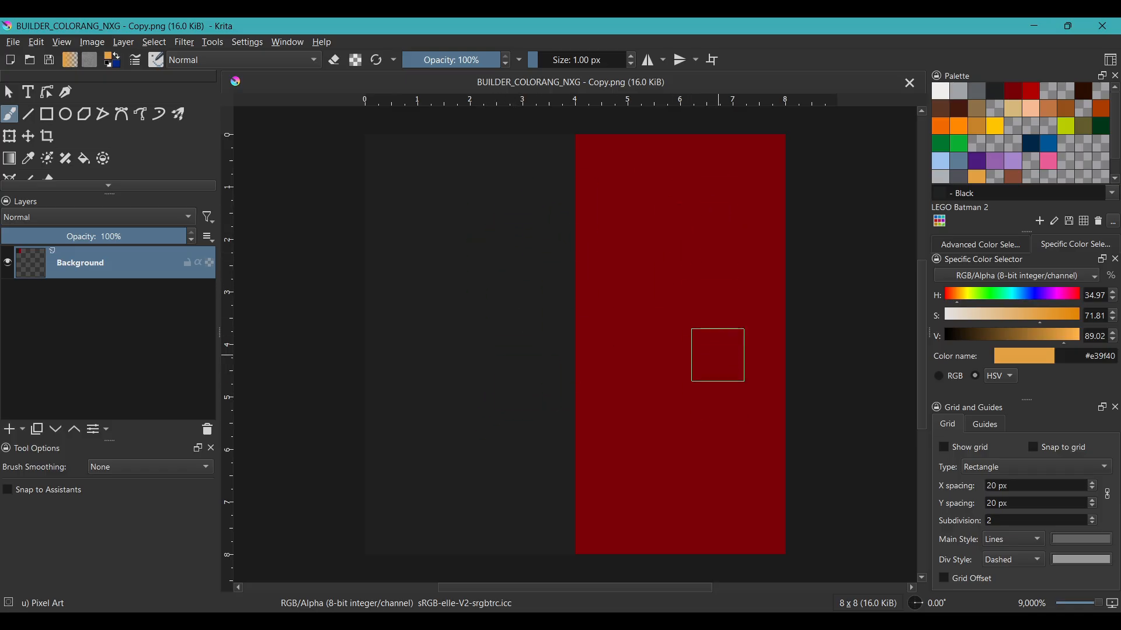
# - In Krita, fill the black half of the texture with Reddish Brown and the red half with Medium Lavender
pyautogui.press('f')
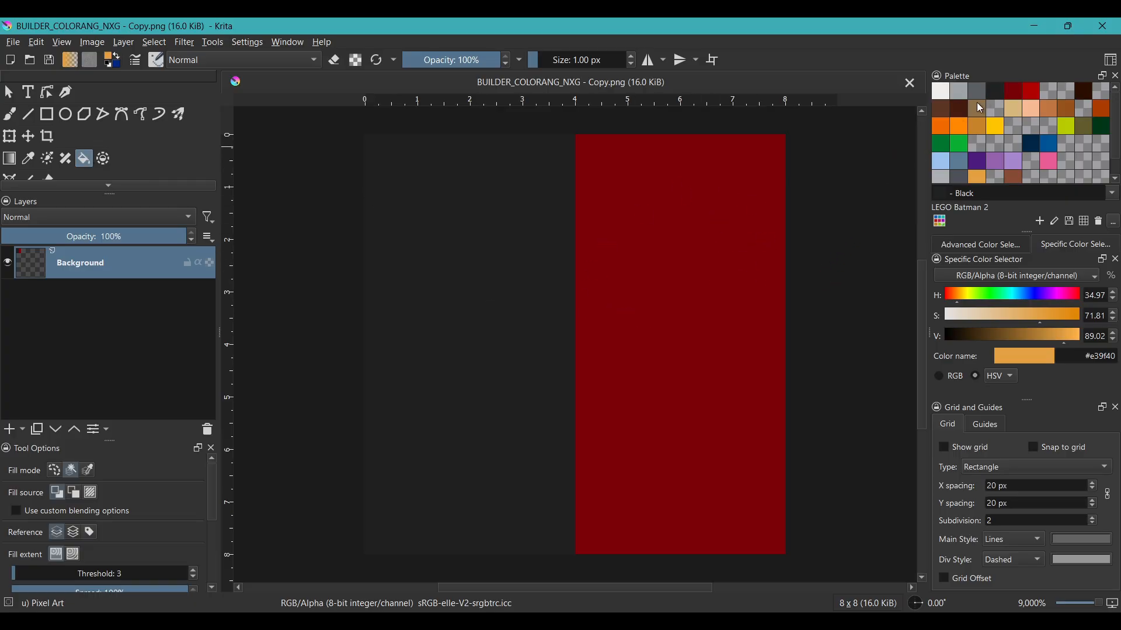
pyautogui.click(963, 113)
pyautogui.click(512, 284)
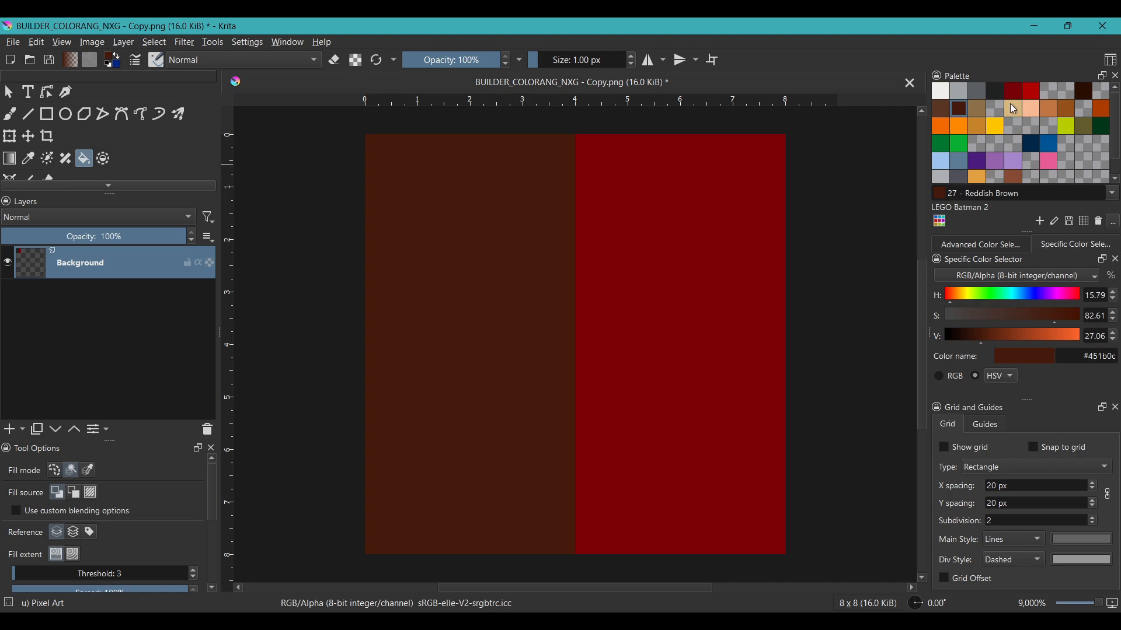
pyautogui.click(993, 163)
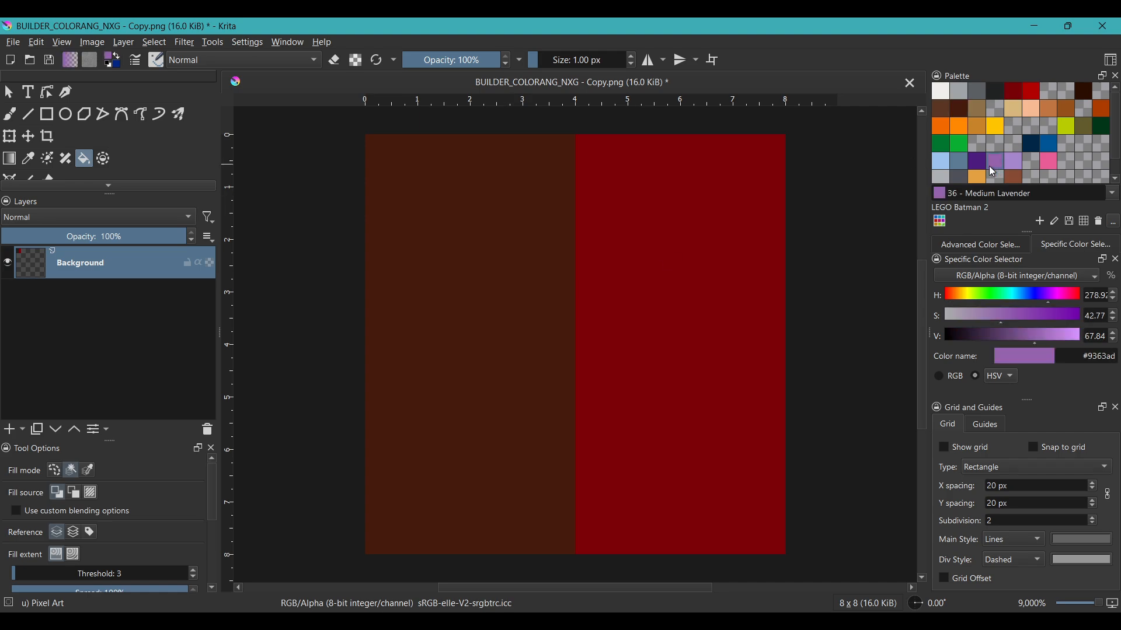
pyautogui.click(688, 256)
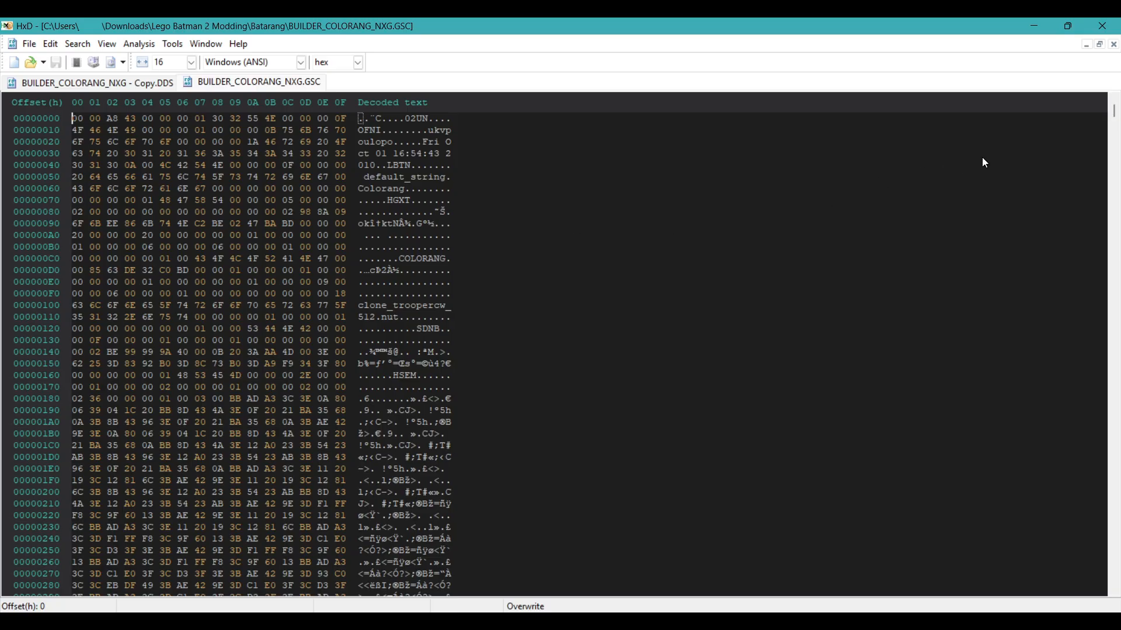
# - In HxD, replace everything from the DDS header to the end of BUILDER_COLORANG_NXG.GSC with the edited DDS copy's full contents, and save
pyautogui.moveTo(1114, 114); pyautogui.dragTo(1085, 575)
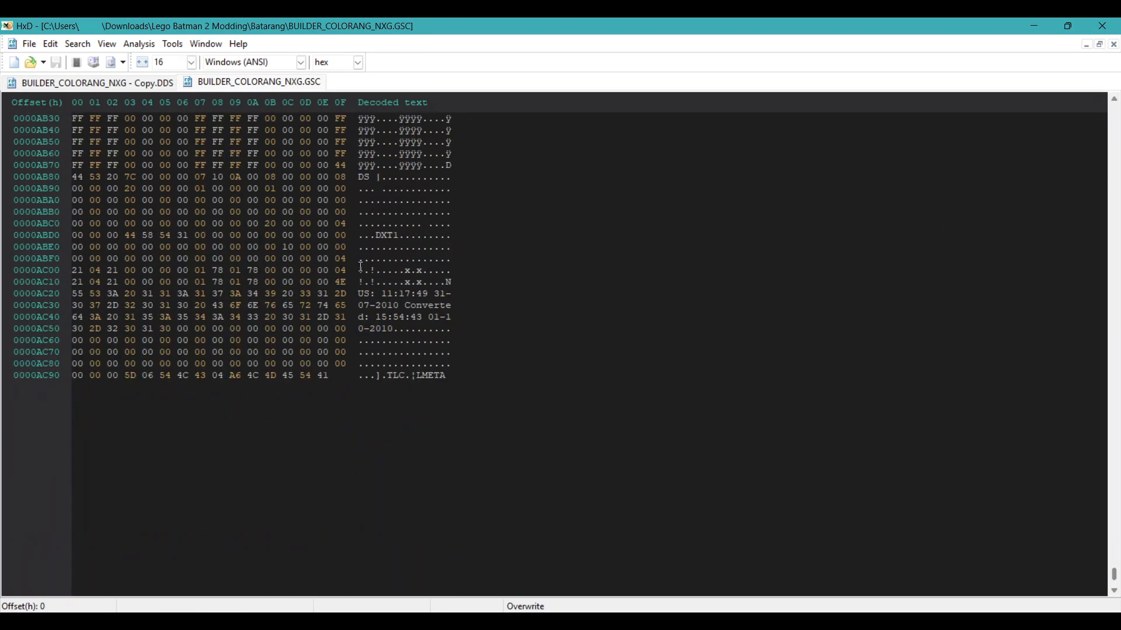
pyautogui.click(89, 85)
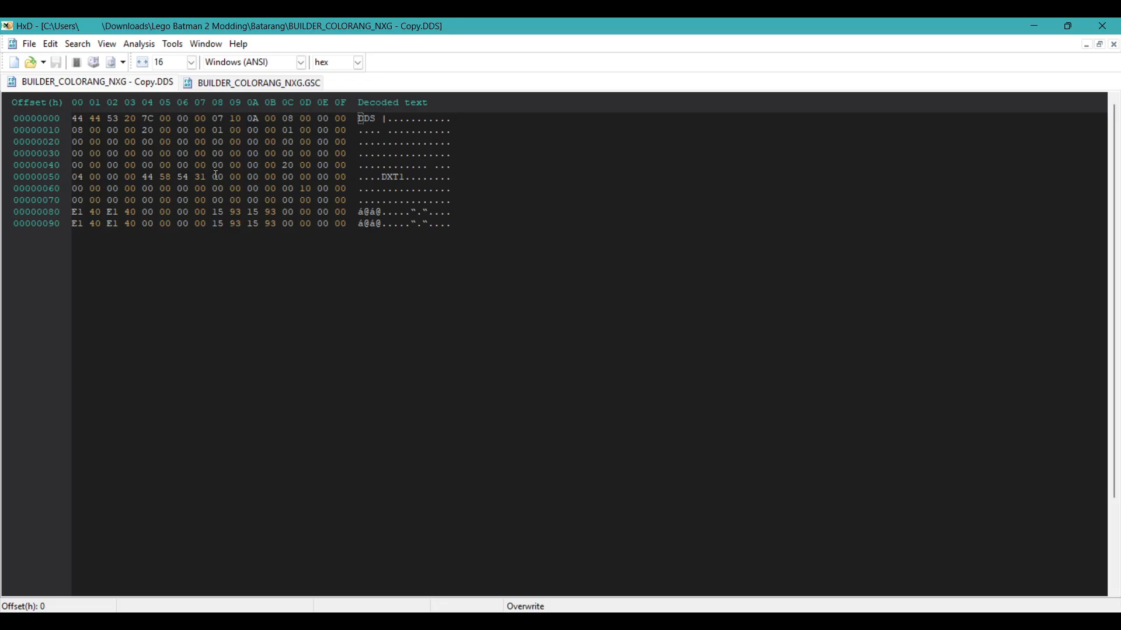
pyautogui.hotkey('ctrl', 'a')
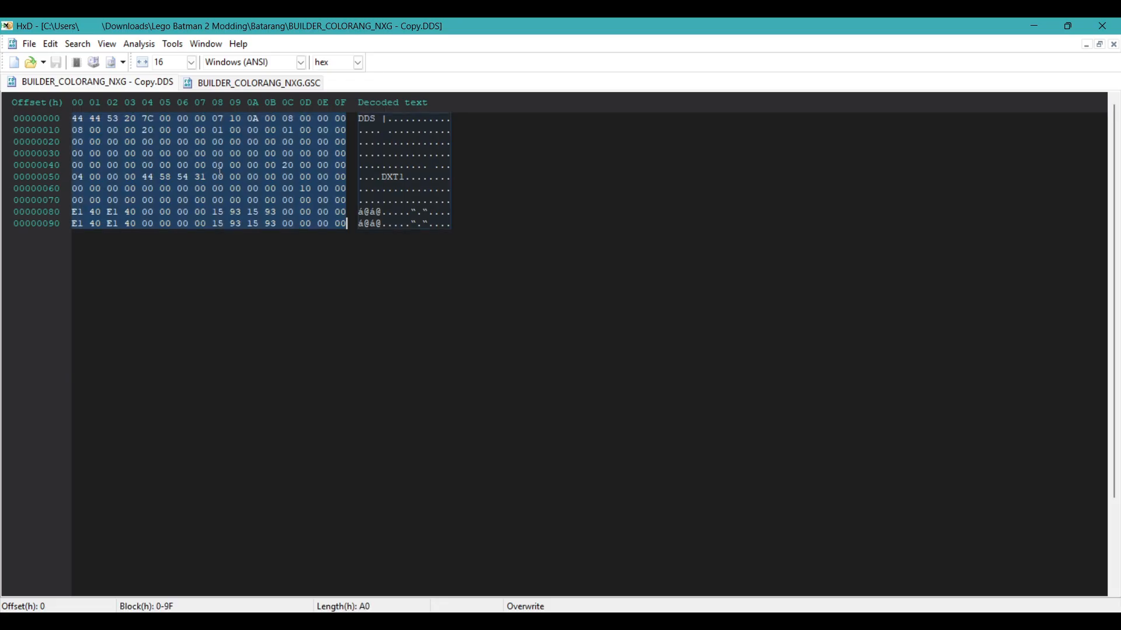
pyautogui.click(222, 80)
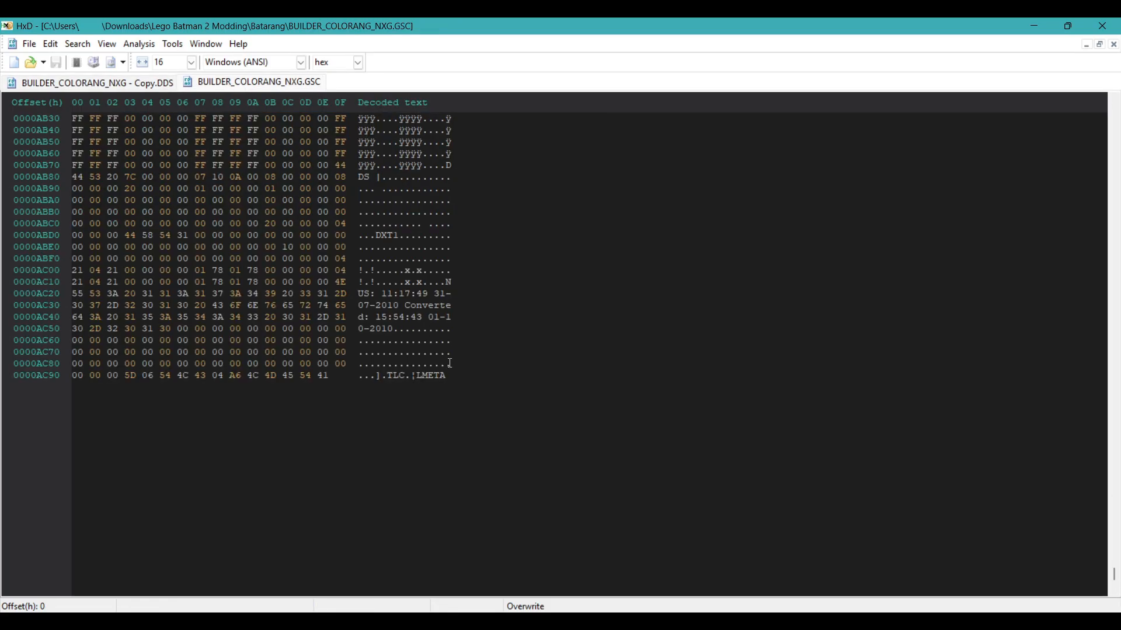
pyautogui.moveTo(444, 375); pyautogui.dragTo(447, 166)
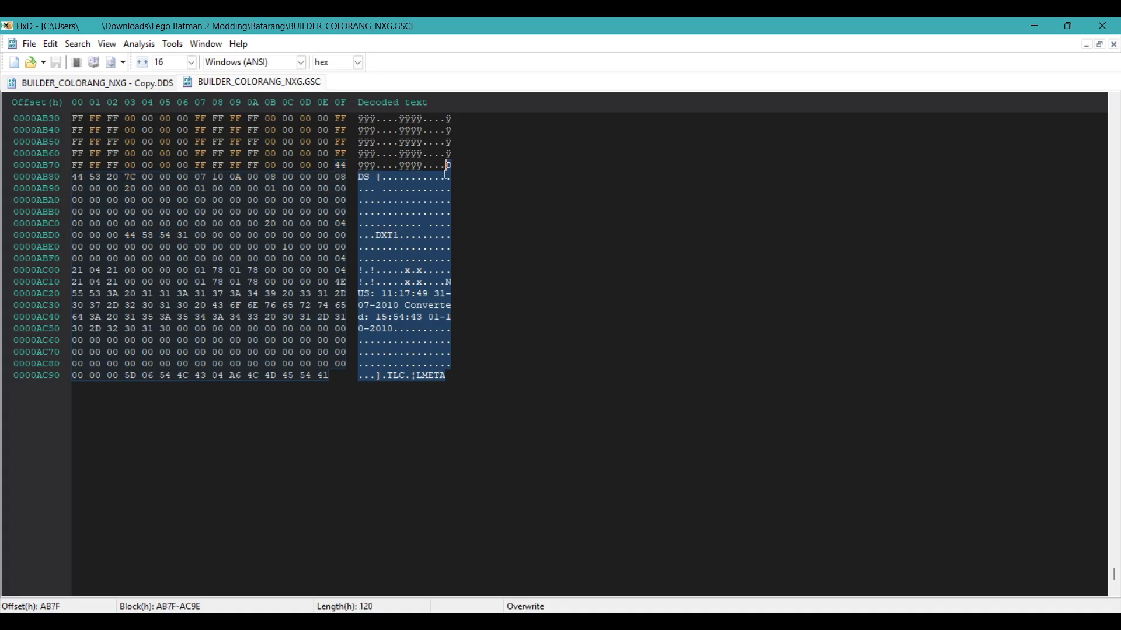
pyautogui.scroll(2, 447, 181)
pyautogui.hotkey('ctrl', 'v')
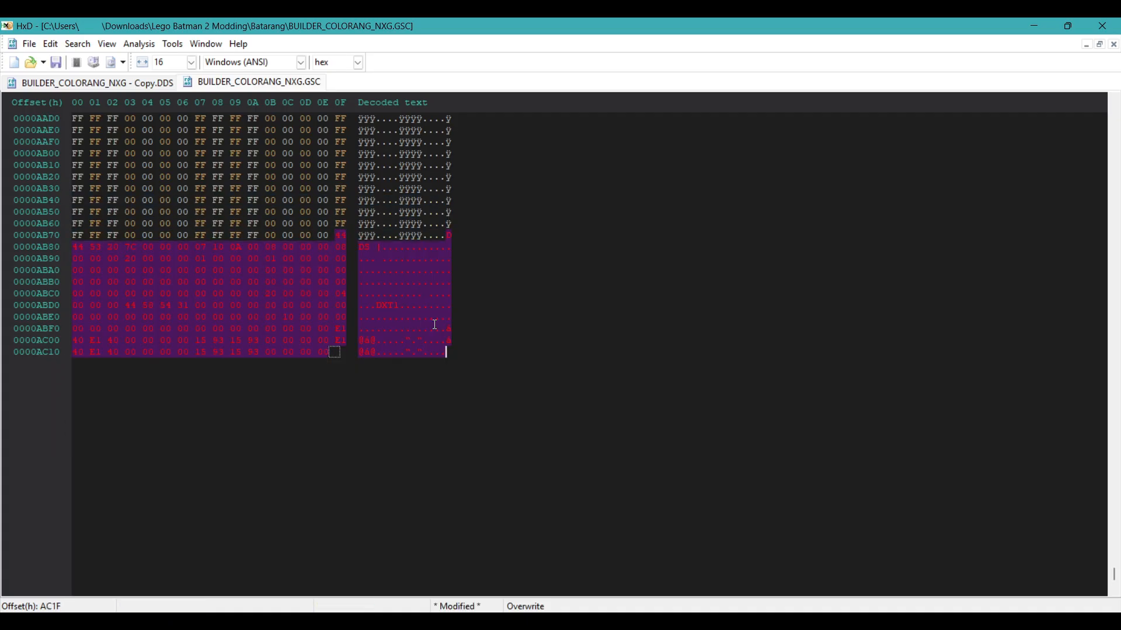
pyautogui.hotkey('ctrl', 's')
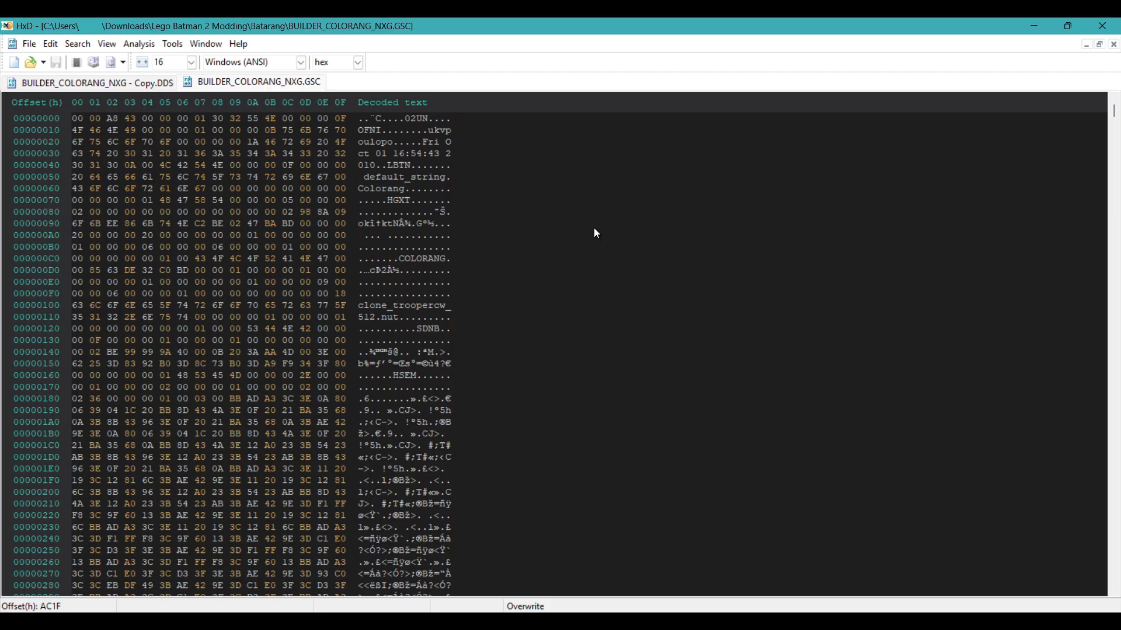
# - Examine the two Colorang name strings near the start of the GSC file
pyautogui.click(360, 189)
pyautogui.moveTo(401, 258); pyautogui.dragTo(447, 260)
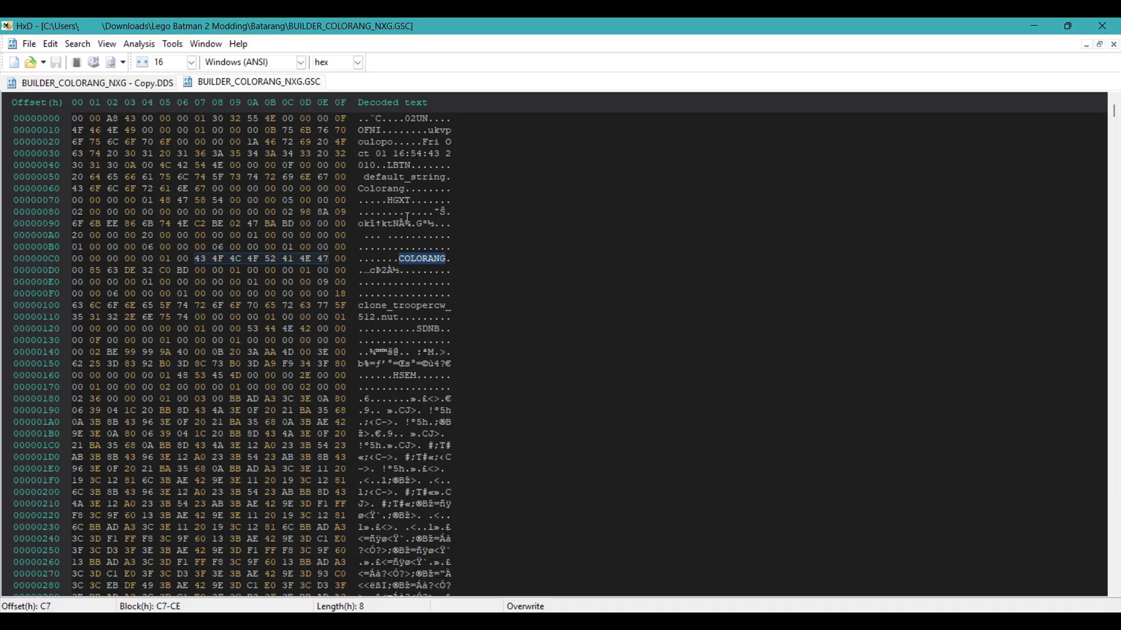
pyautogui.moveTo(358, 189); pyautogui.dragTo(413, 189)
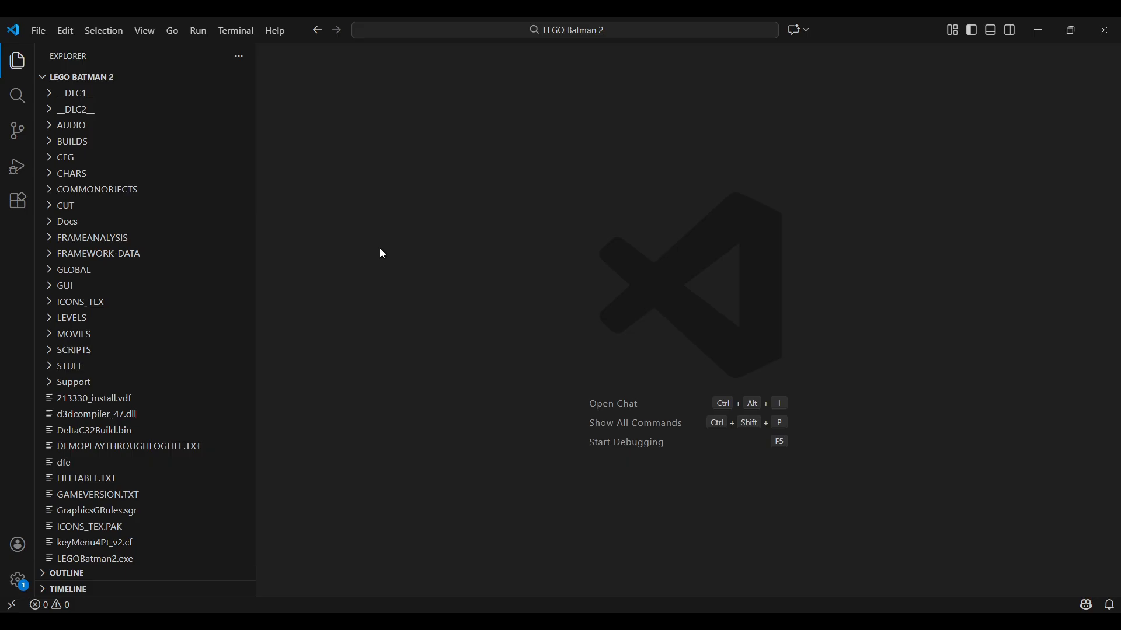
# - Create a folder named BUILDER_COLORANG inside the game's LEVELS\BUILDER folder
pyautogui.click(48, 318)
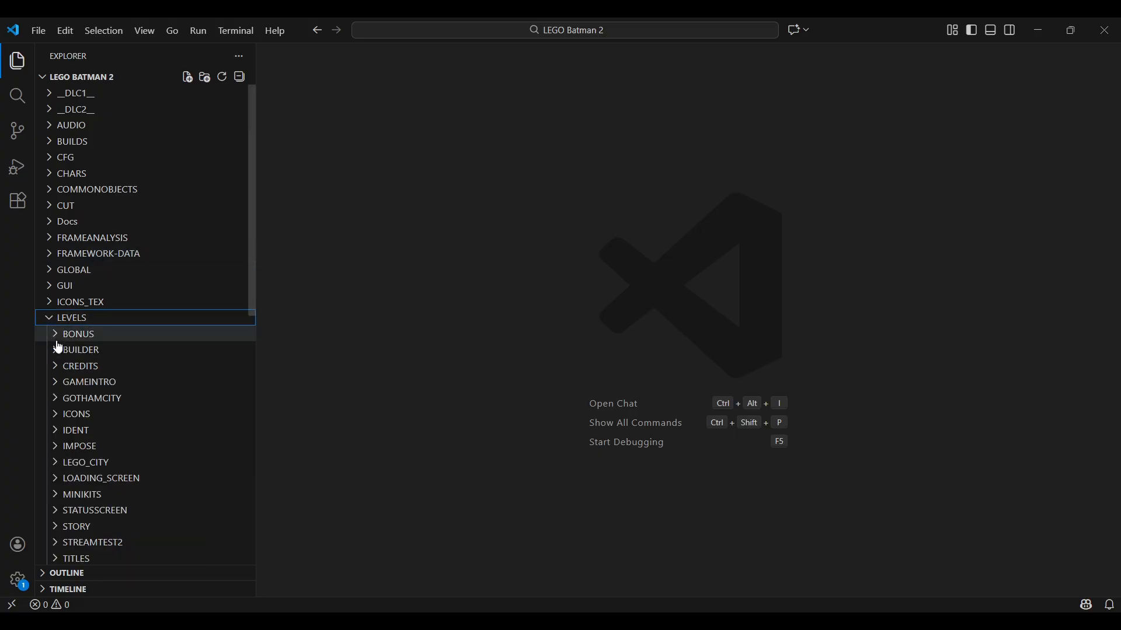
pyautogui.click(59, 348)
pyautogui.scroll(-3, 222, 280)
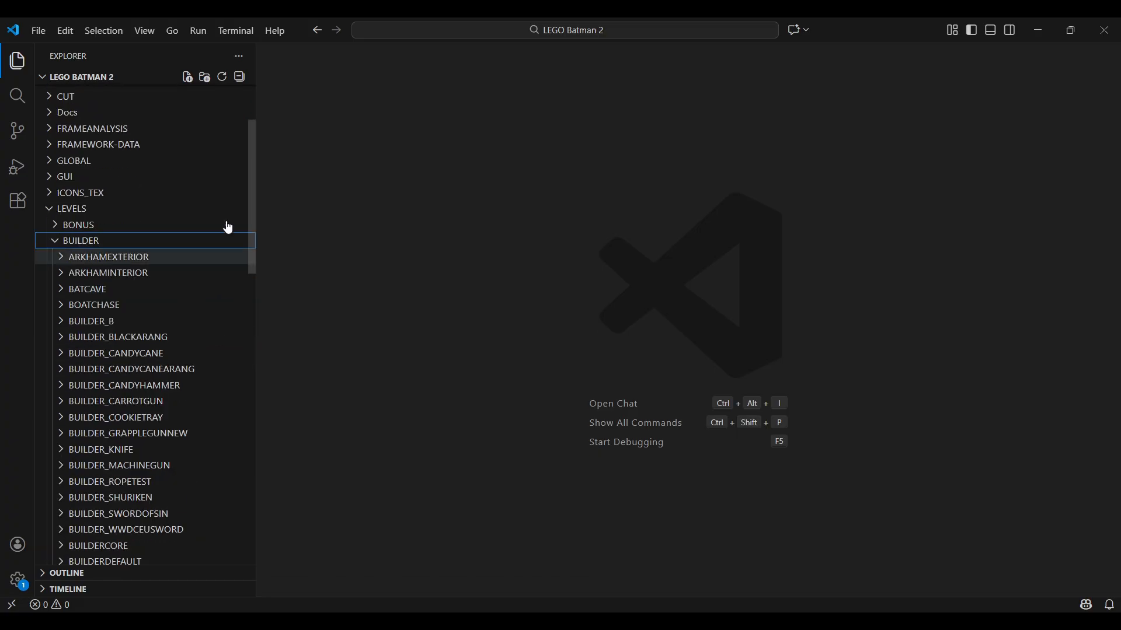
pyautogui.click(204, 77)
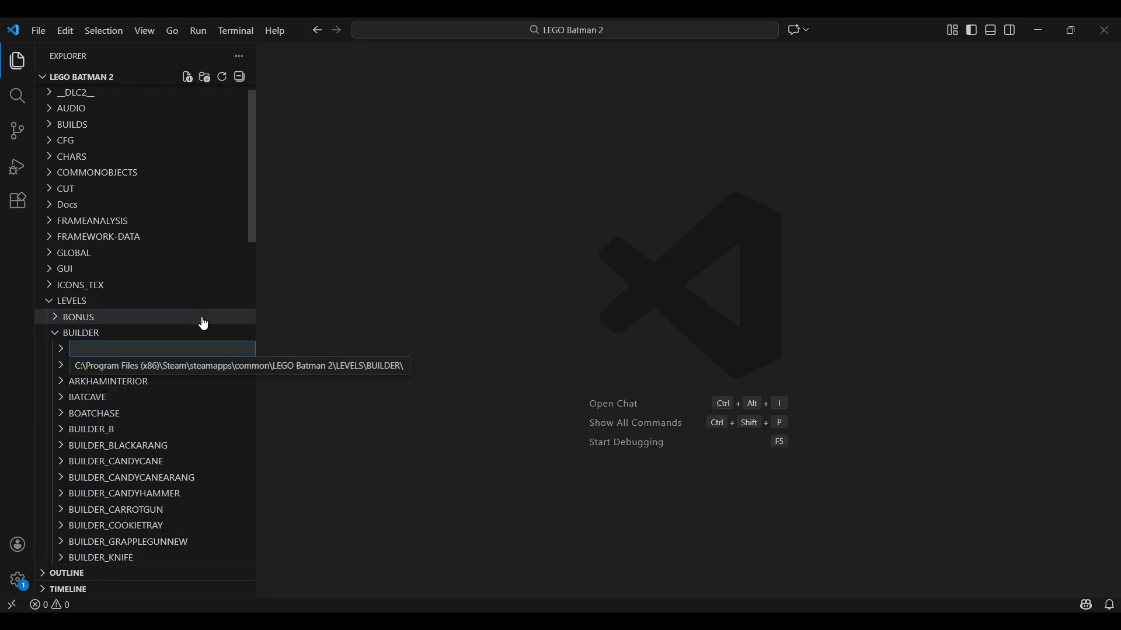
pyautogui.write('BUI')
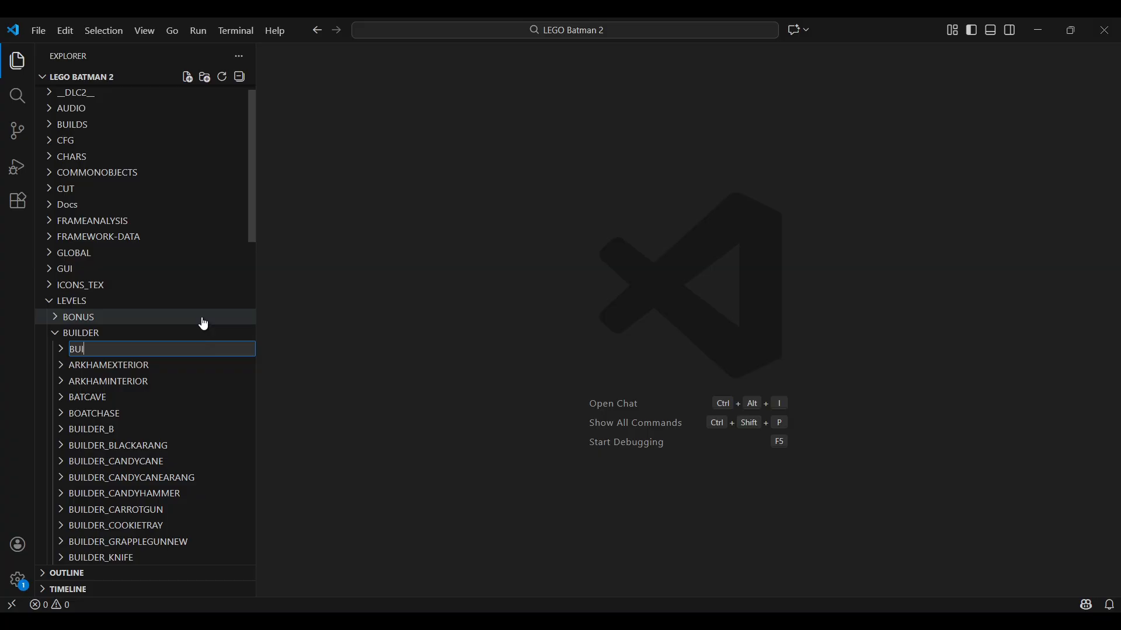
pyautogui.write('LDER_COLORANG')
pyautogui.press('Return')
# - In File Explorer, move BUILDER_COLORANG_NXG.GSC from the Batarang folder into the game's BUILDER_COLORANG folder, and return to the Batarang folder
pyautogui.hotkey('alt', 'Tab')
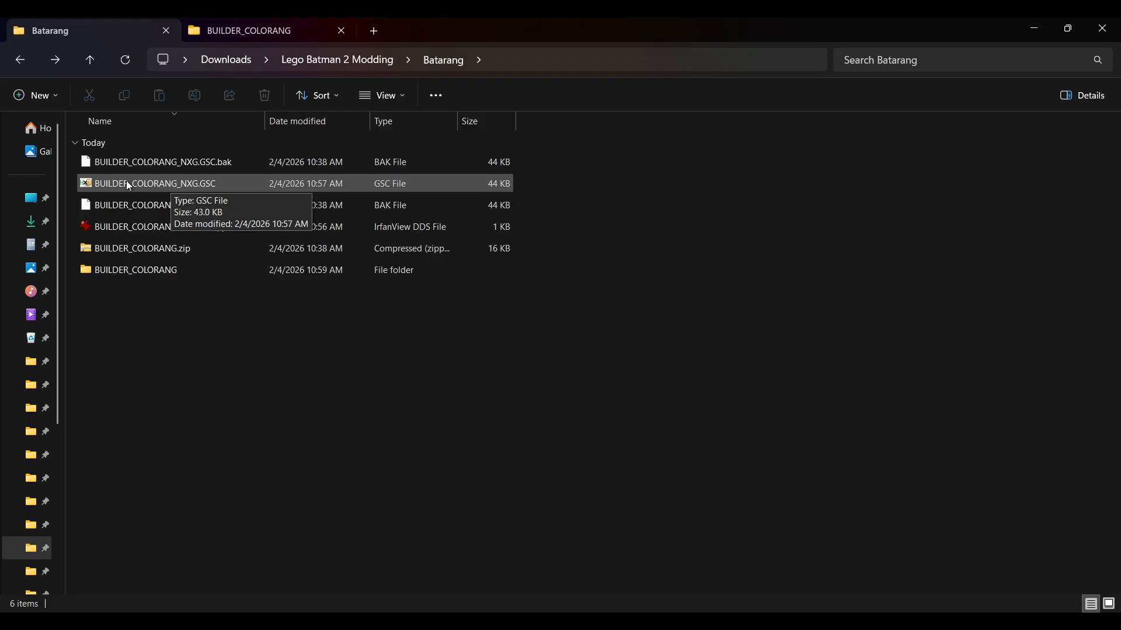
pyautogui.moveTo(126, 180); pyautogui.dragTo(285, 249)
pyautogui.click(64, 30)
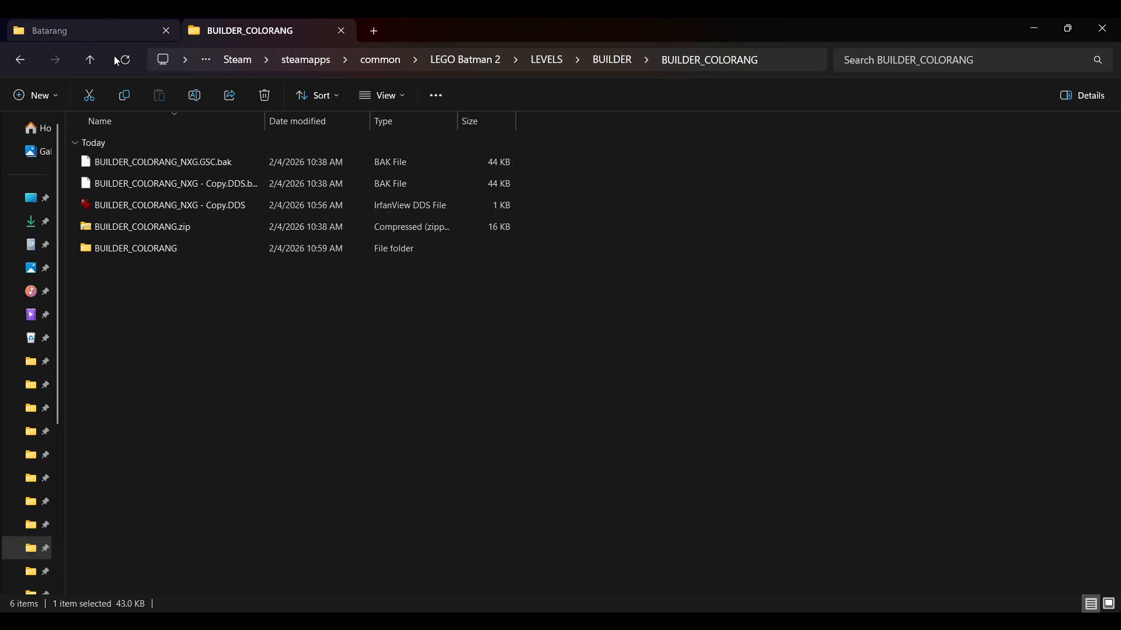
# - Copy PLAYERITEMTYPES.TXT from the nested BUILDER_COLORANG download folder into the game's BUILDER_COLORANG folder
pyautogui.doubleClick(127, 160)
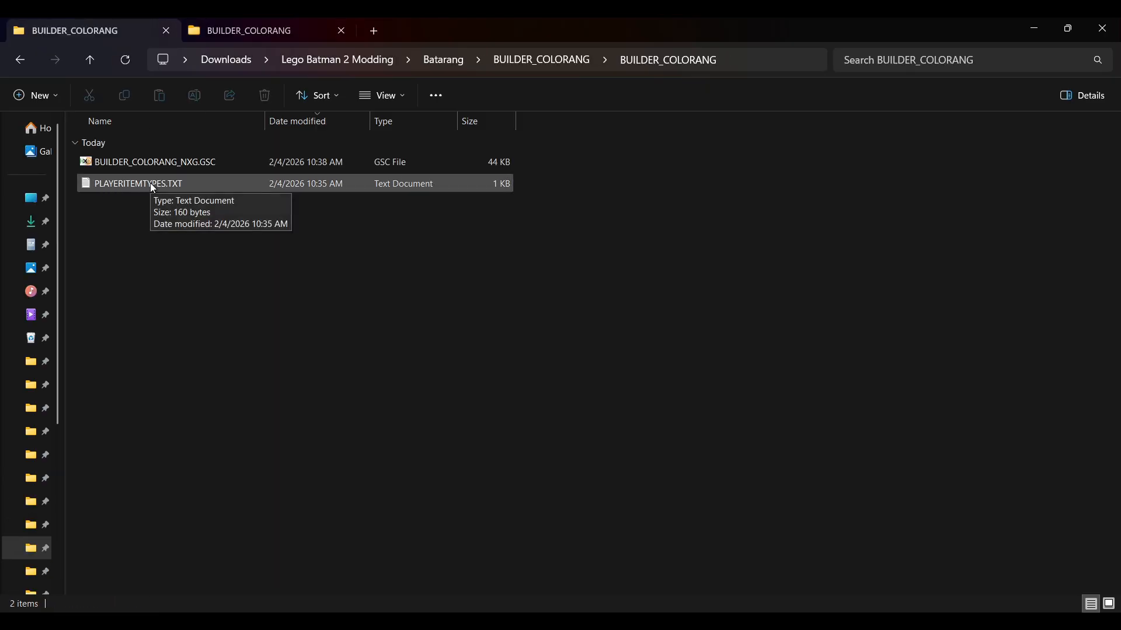
pyautogui.click(218, 186)
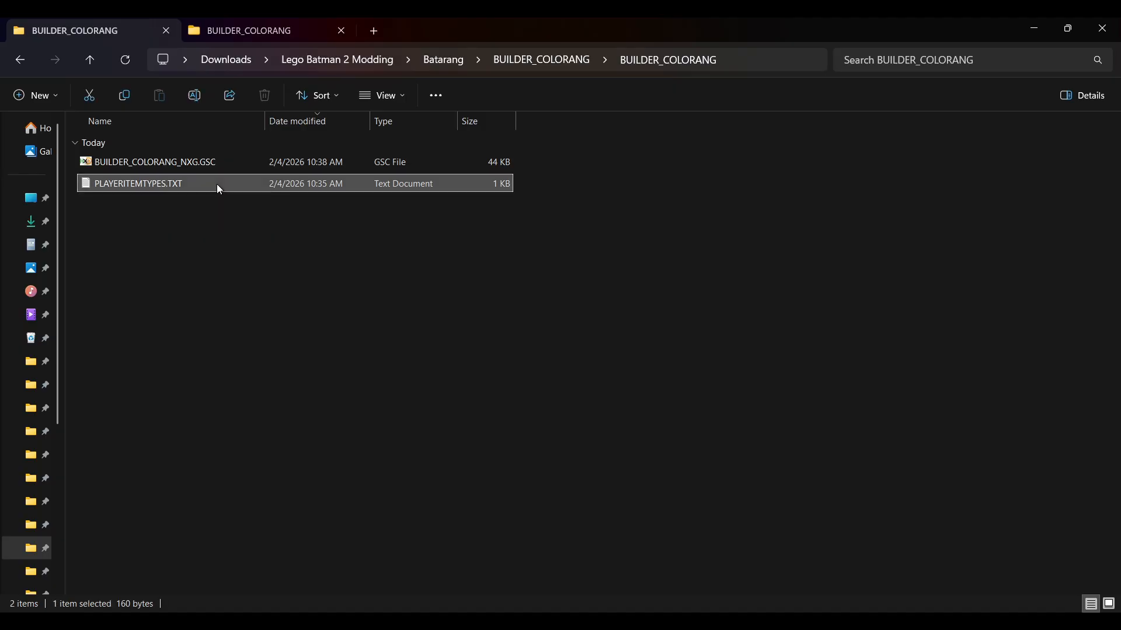
pyautogui.click(260, 30)
pyautogui.click(303, 238)
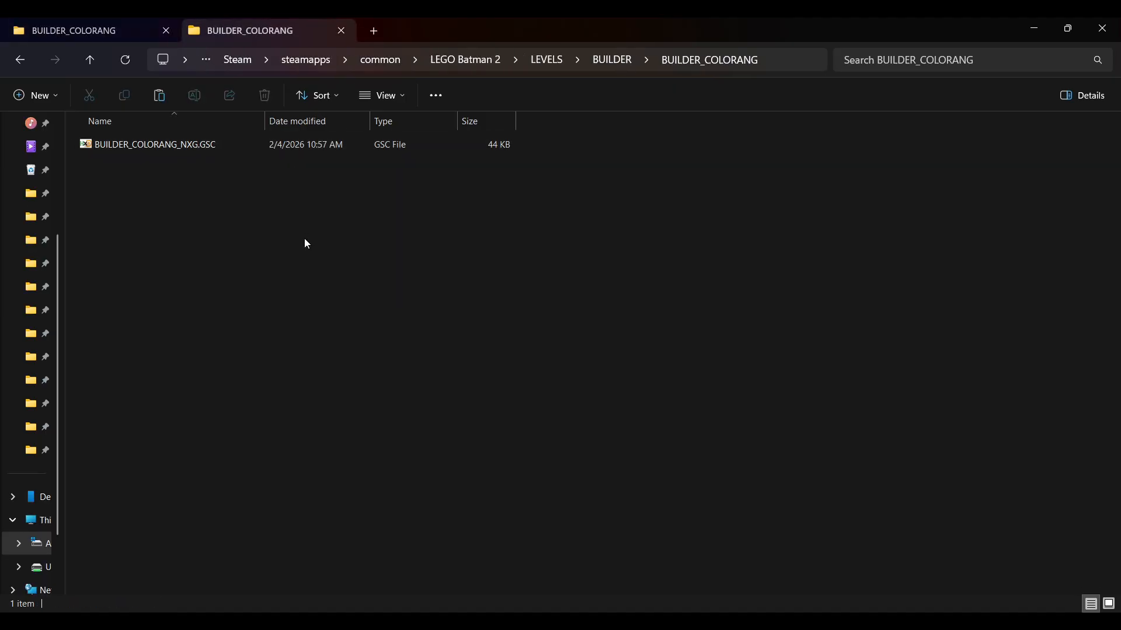
pyautogui.hotkey('ctrl', 'v')
pyautogui.click(382, 254)
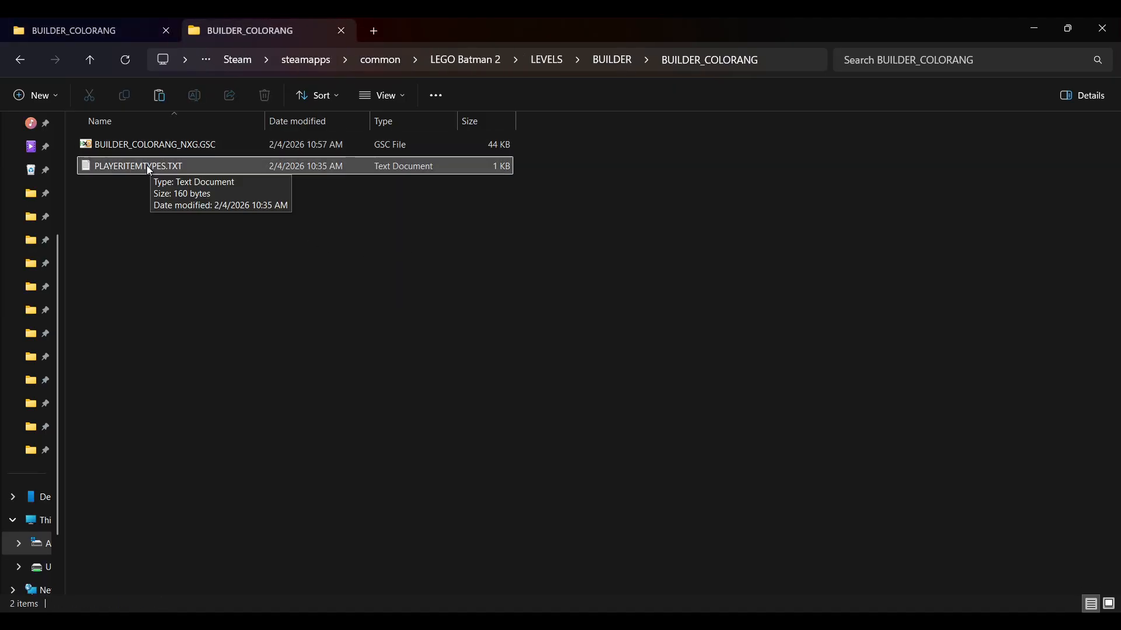
# - Open the copied PLAYERITEMTYPES.TXT in VS Code and examine the item_type name on its first line
pyautogui.moveTo(146, 165); pyautogui.dragTo(538, 244)
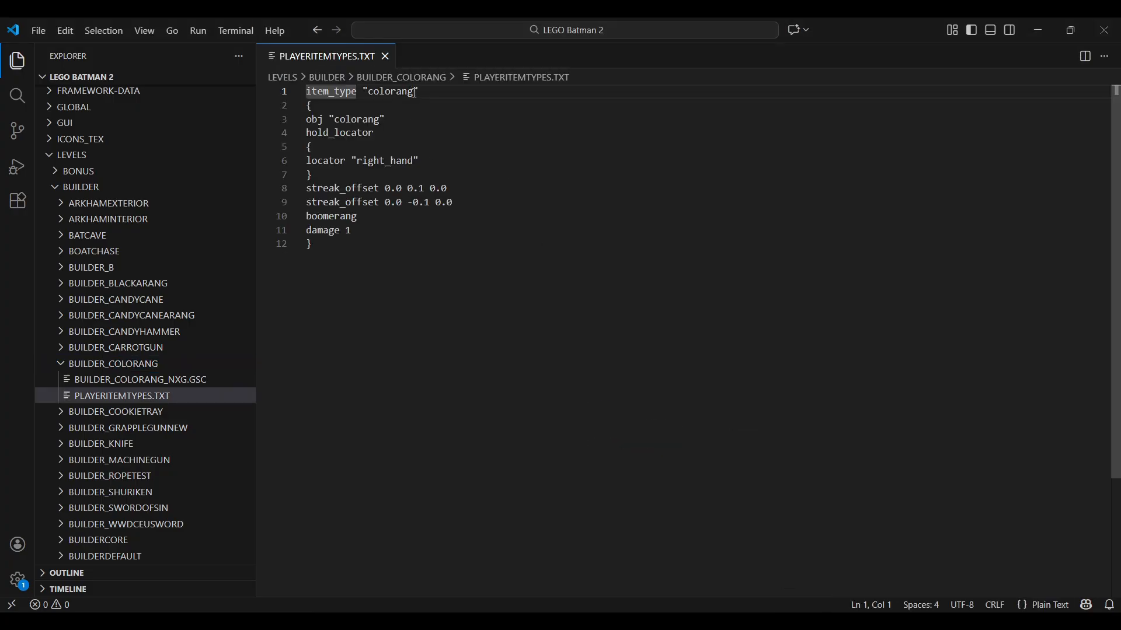
pyautogui.moveTo(415, 92); pyautogui.dragTo(367, 94)
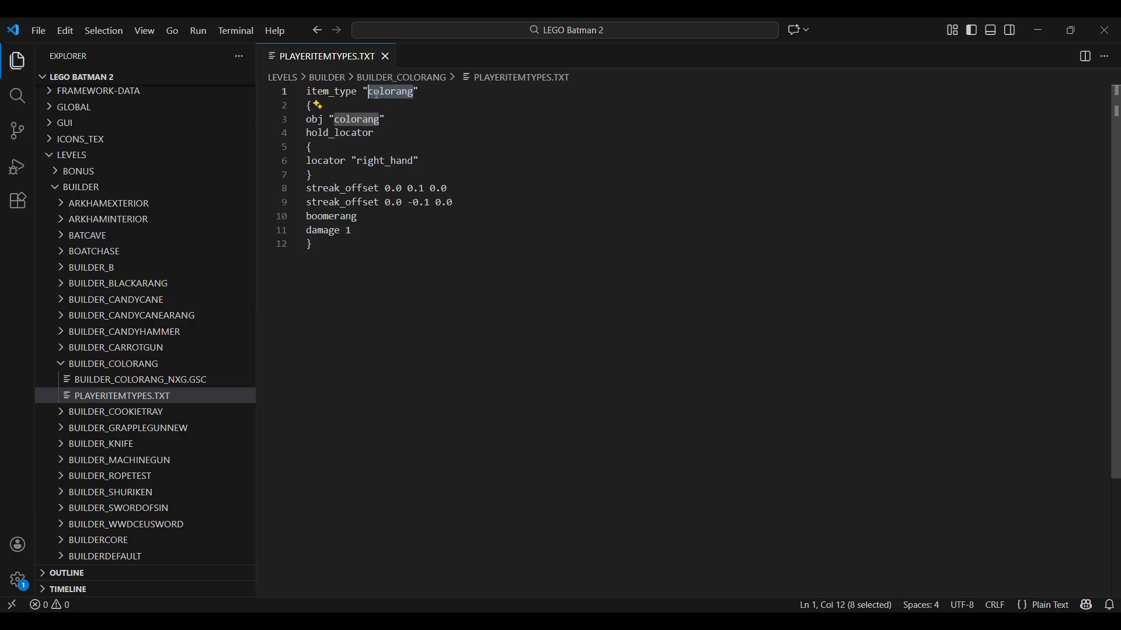
pyautogui.click(433, 96)
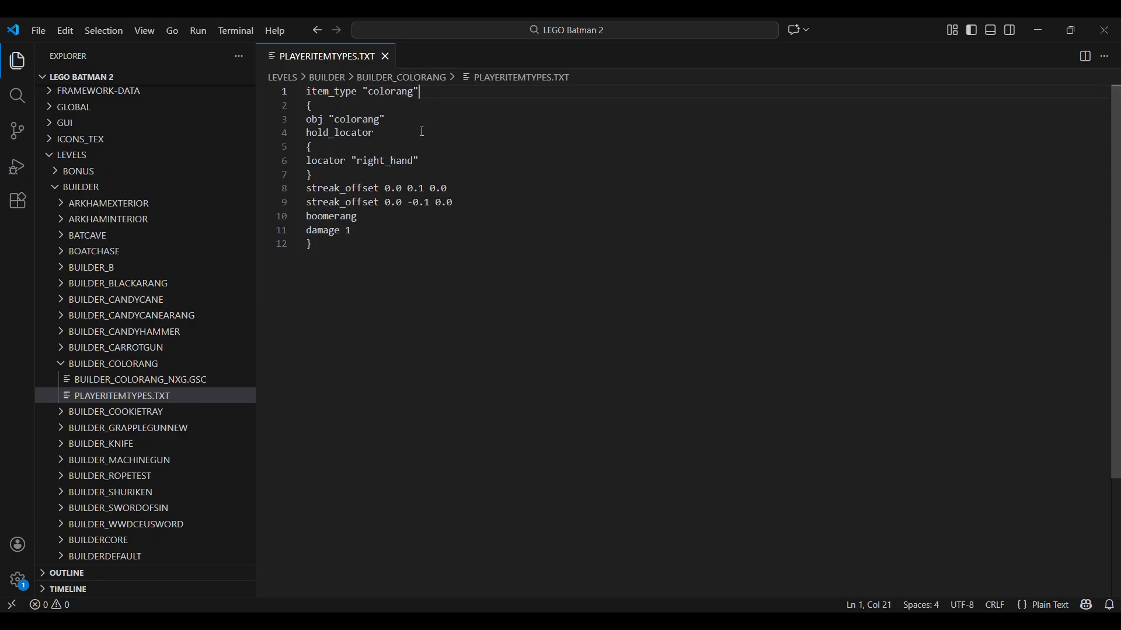
# - Open LEVELS.TXT from the LEVELS folder and begin a new level_start entry after the final Builder_WWDCEUSword block, separated by a blank line
pyautogui.click(59, 185)
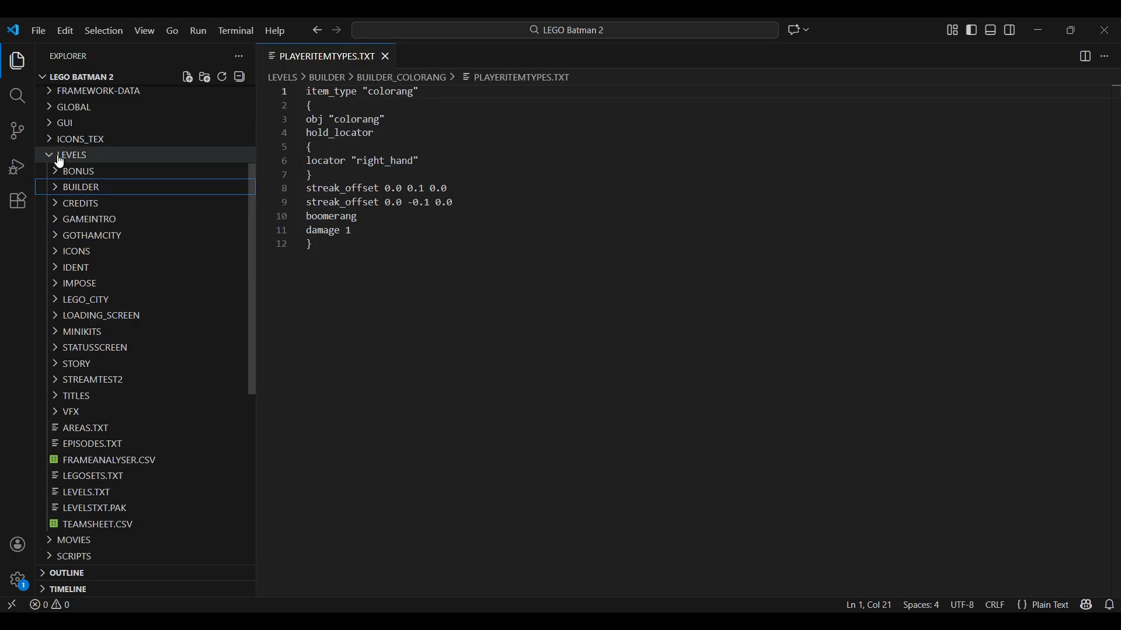
pyautogui.click(101, 499)
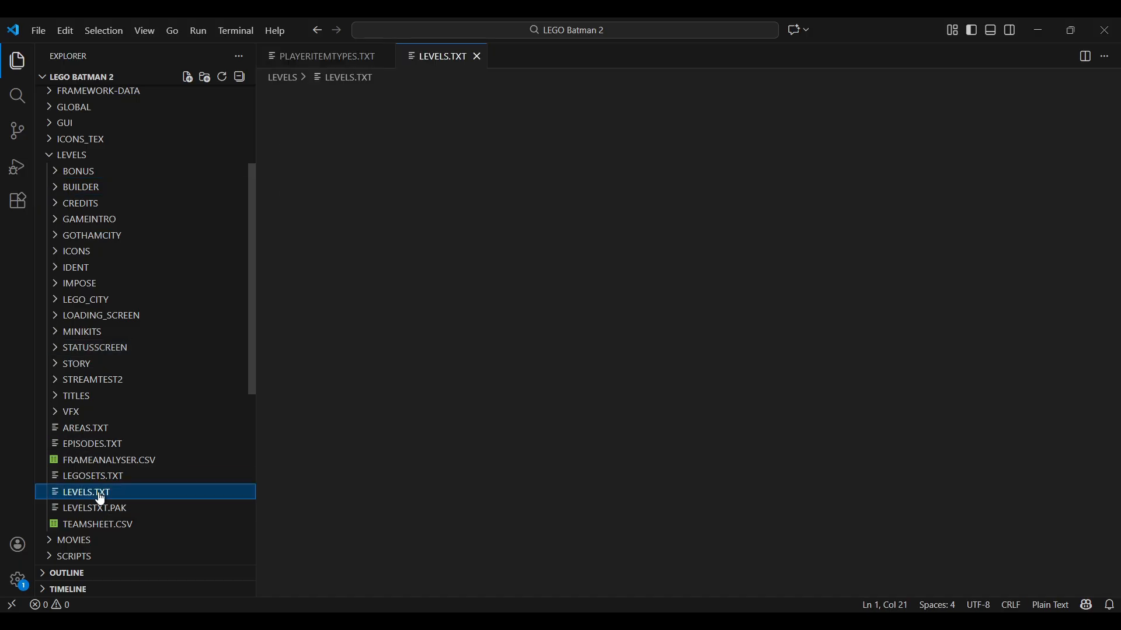
pyautogui.scroll(-5, 466, 230)
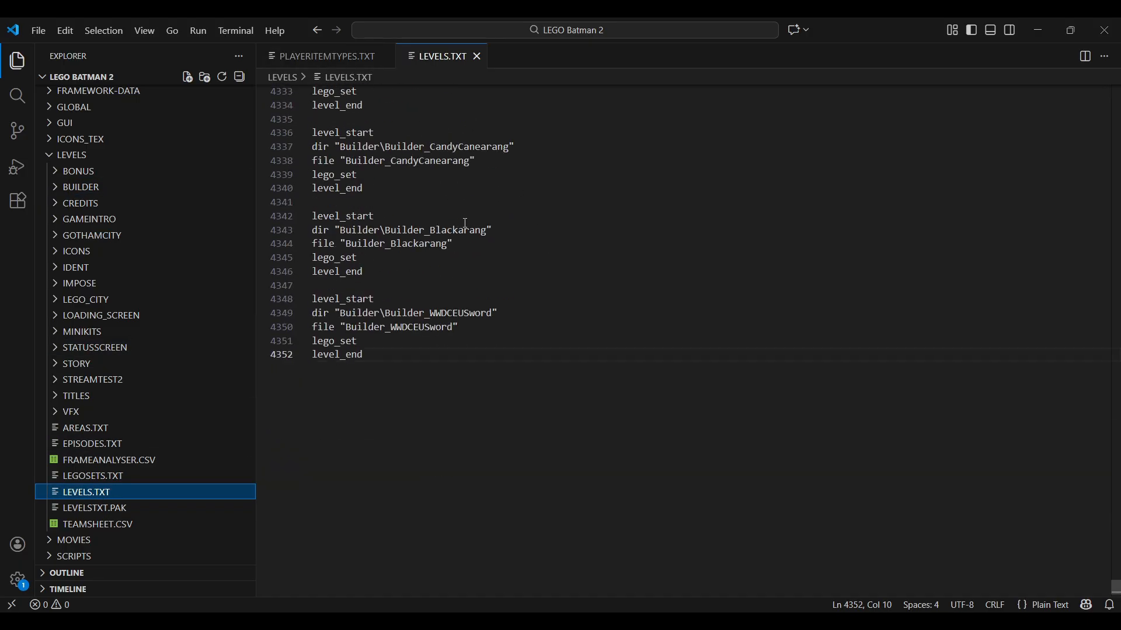
pyautogui.press('Return')
pyautogui.press('Return')
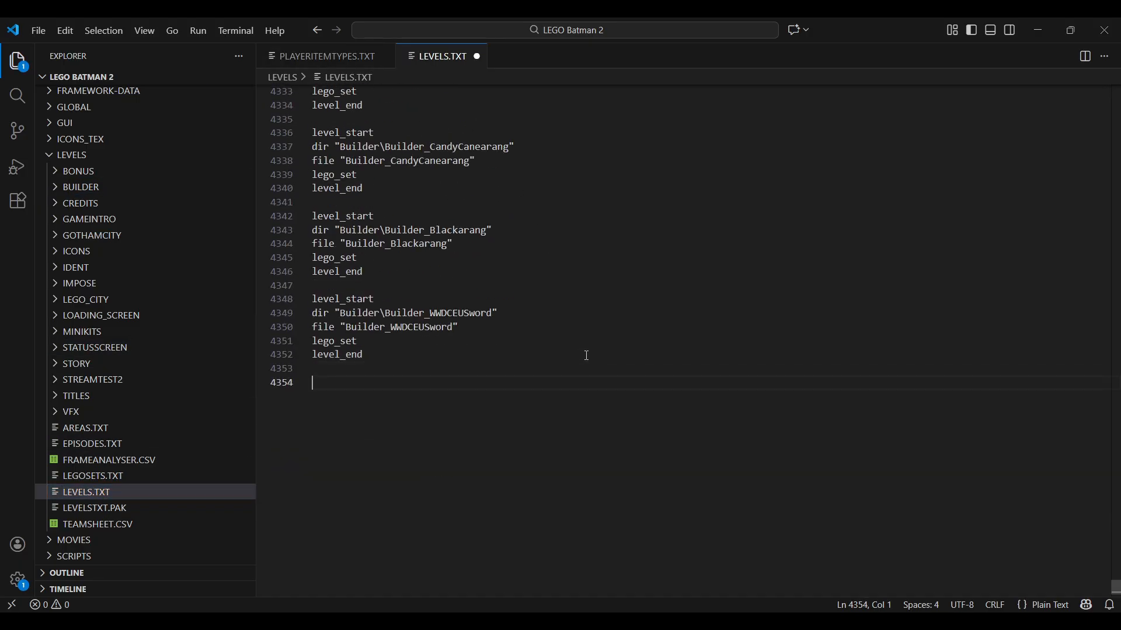
pyautogui.write('level_')
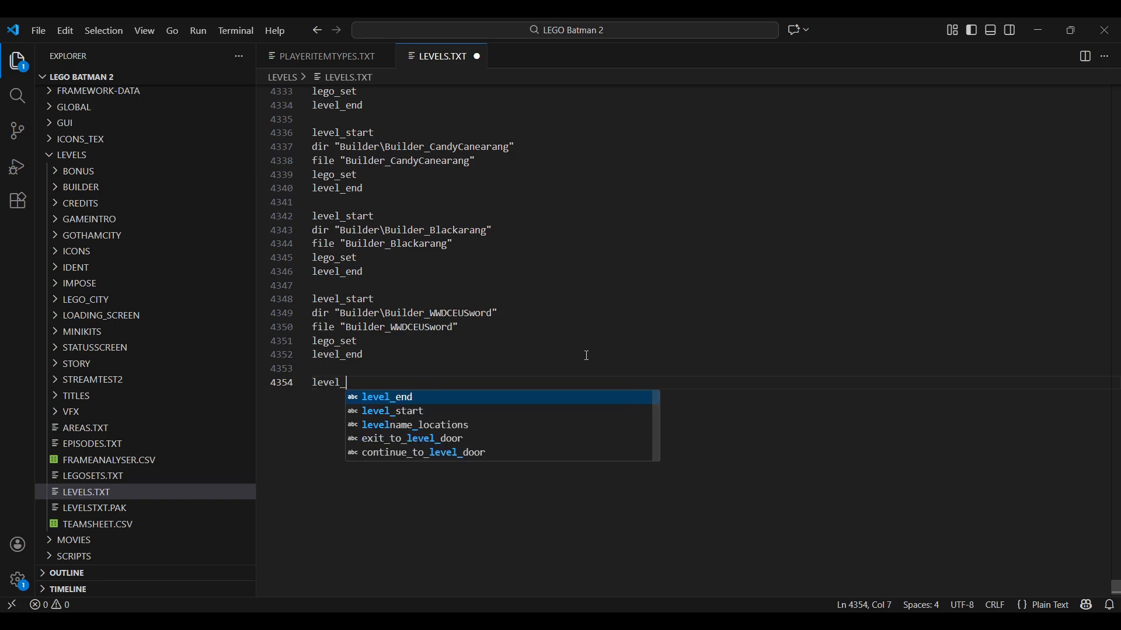
pyautogui.write('start')
pyautogui.press('Return')
# - Add the line dir "Builder\Builder_colorang" below the new level_start
pyautogui.write('dir')
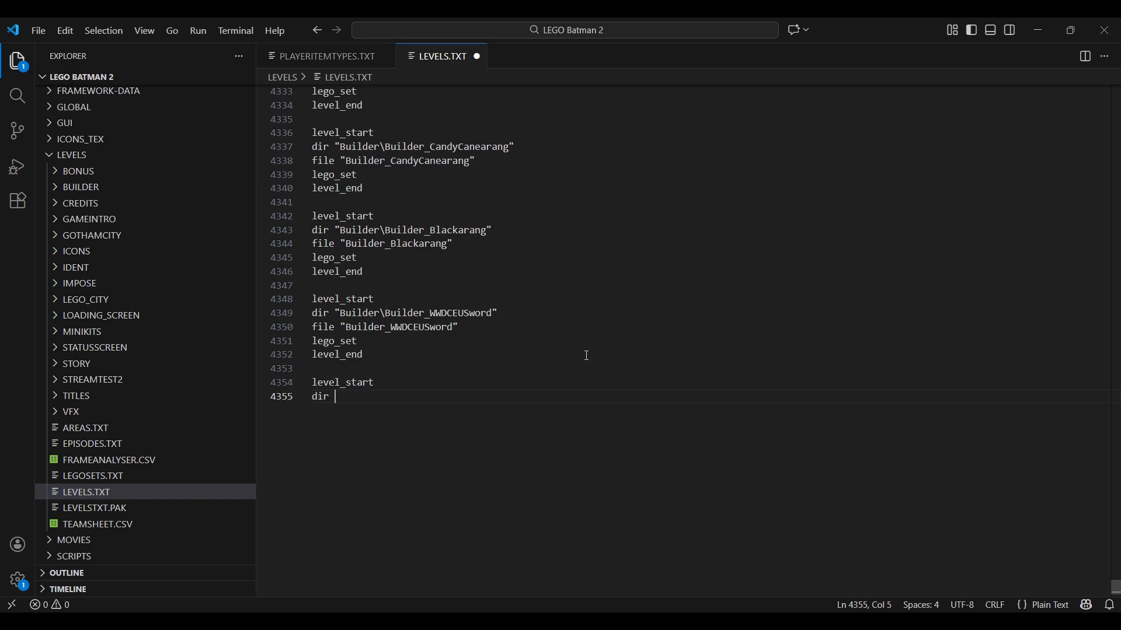
pyautogui.write('"Builder')
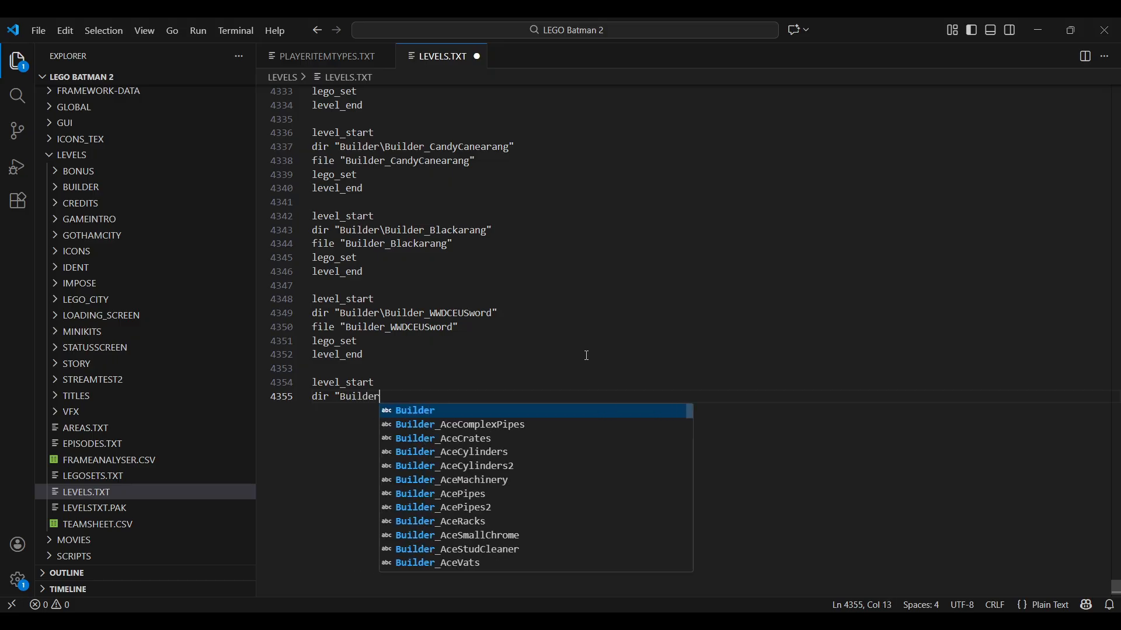
pyautogui.press('Escape')
pyautogui.write('\\Buil')
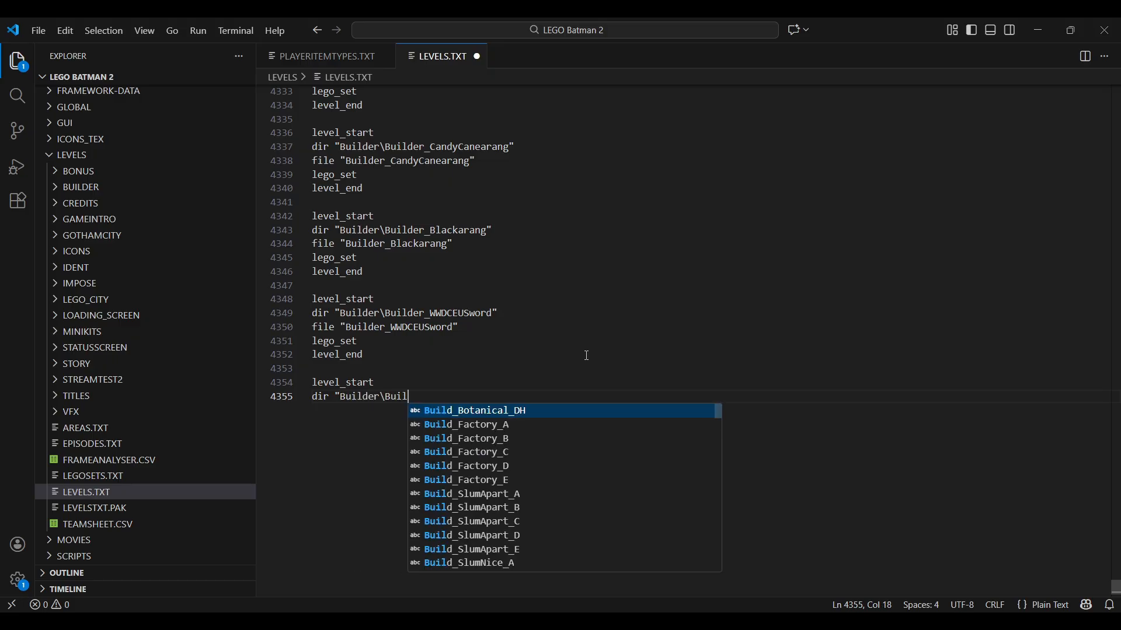
pyautogui.write('der_')
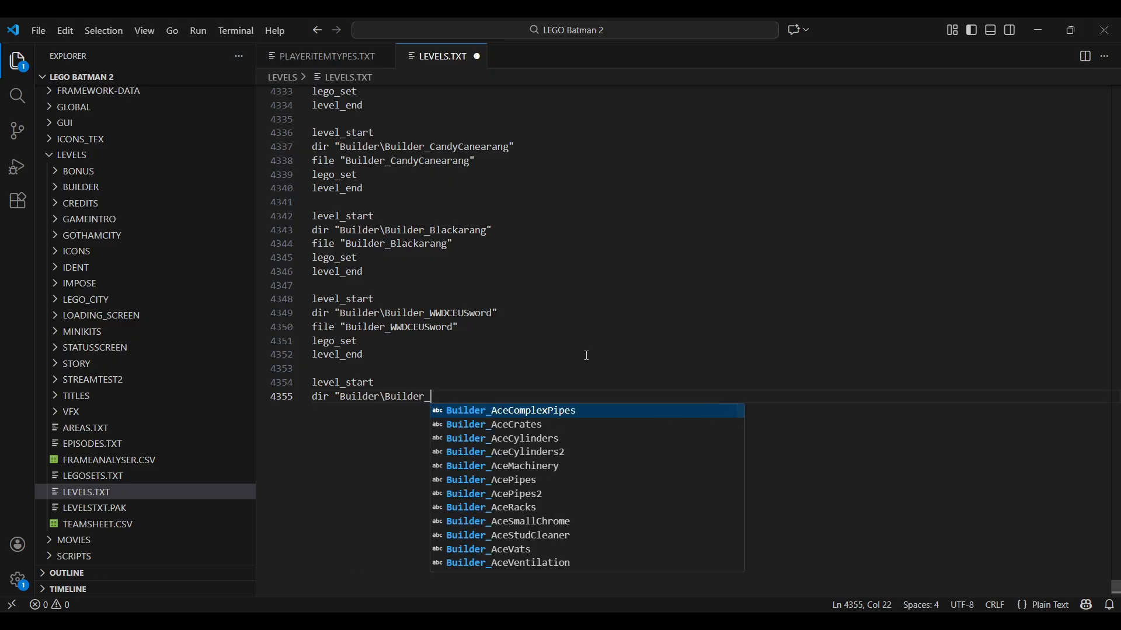
pyautogui.write('coloran')
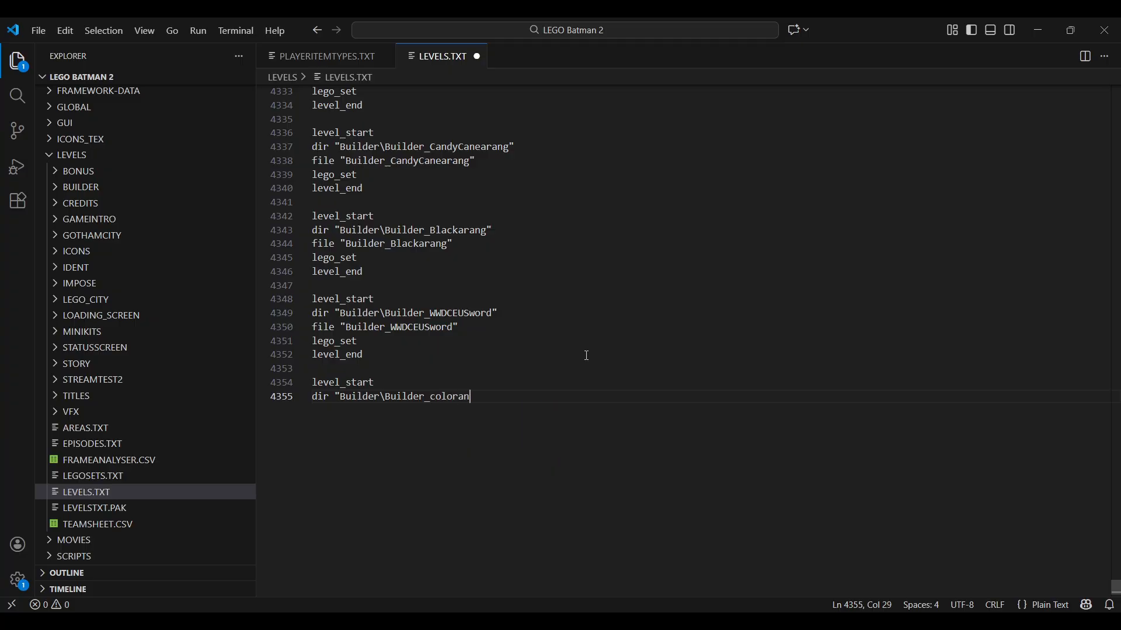
pyautogui.write('g"')
pyautogui.press('Return')
# - Add the line file "Builder_colorang" below the new entry's dir line
pyautogui.write('file')
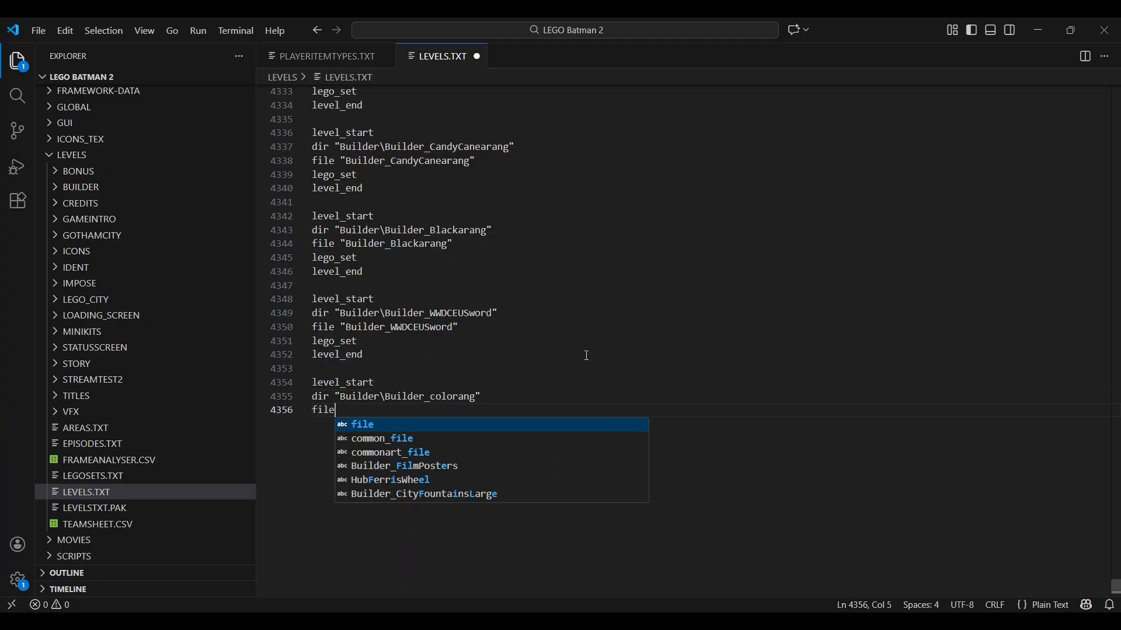
pyautogui.write(' "Bui')
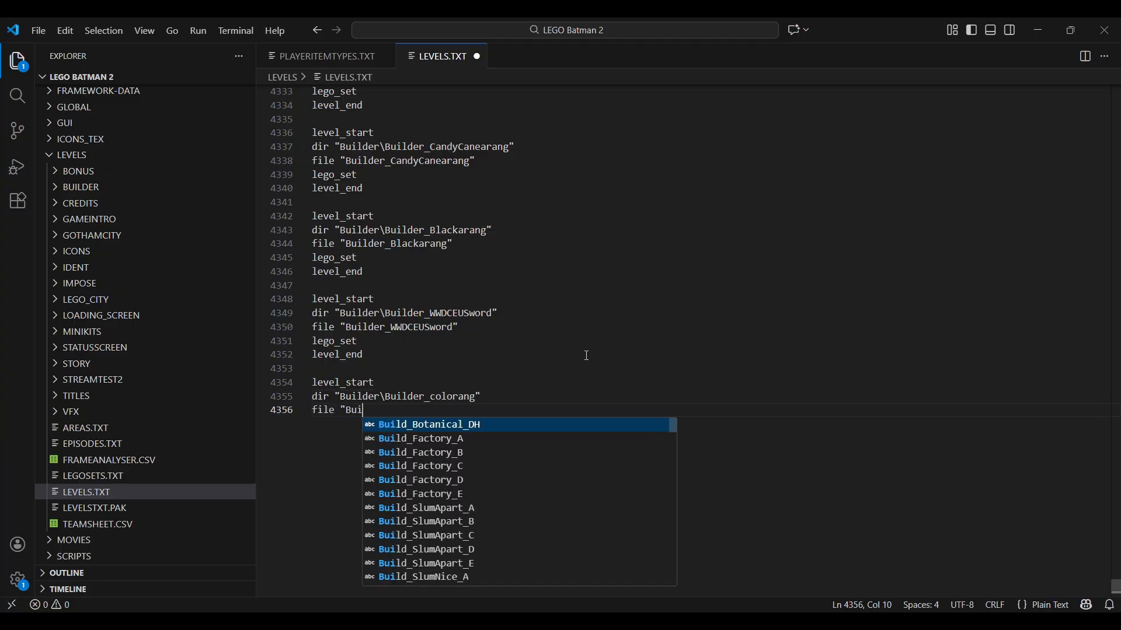
pyautogui.write('lder_')
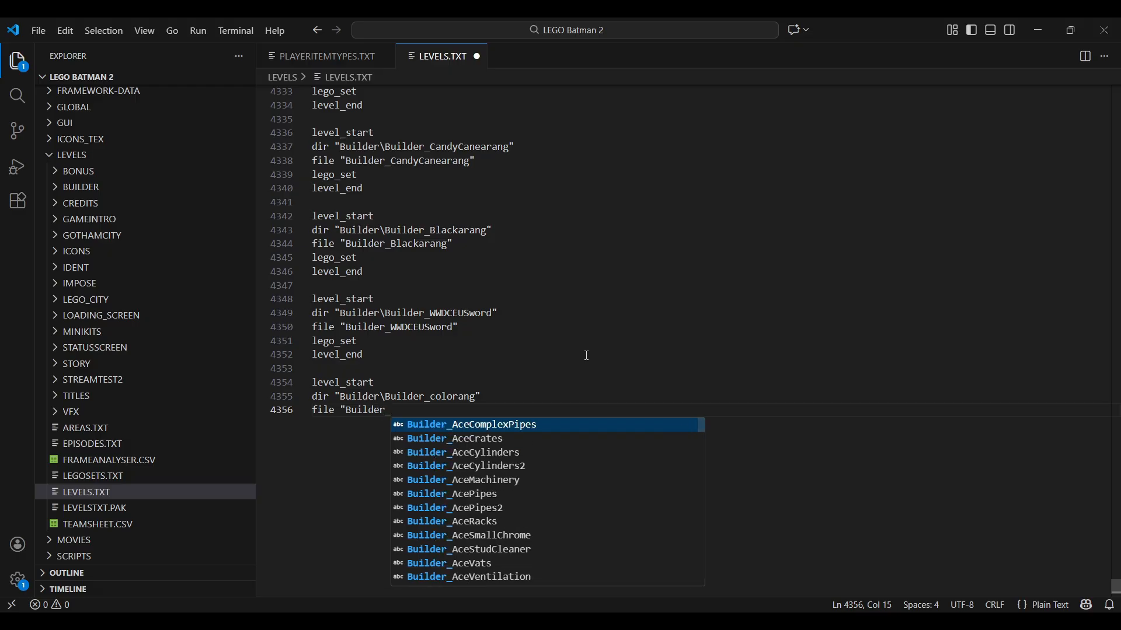
pyautogui.write('colorang')
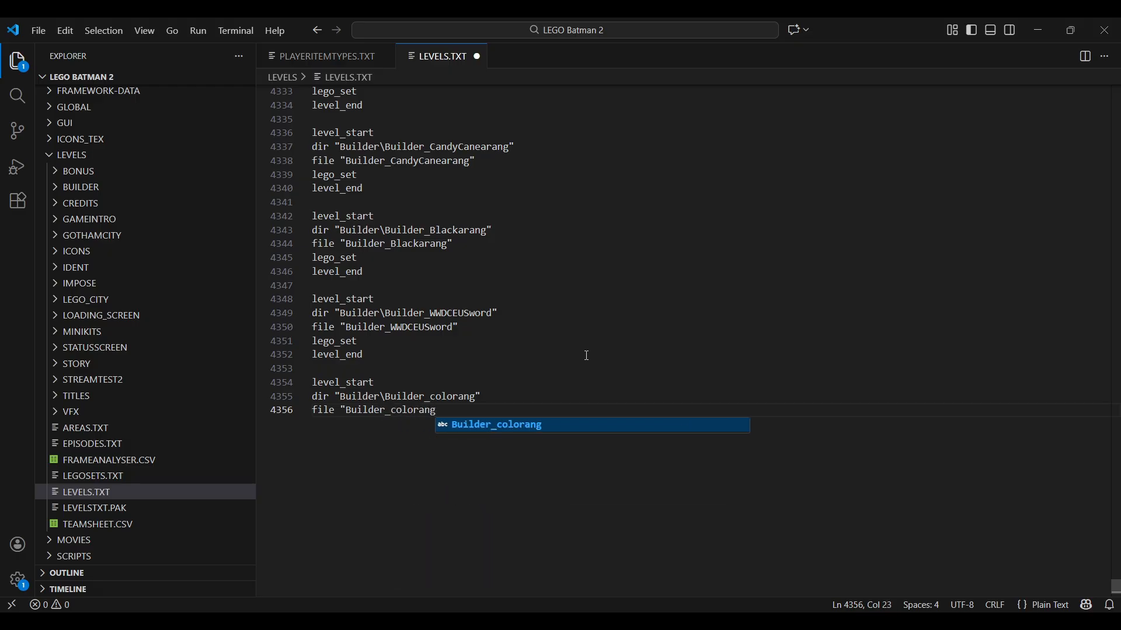
pyautogui.write('"')
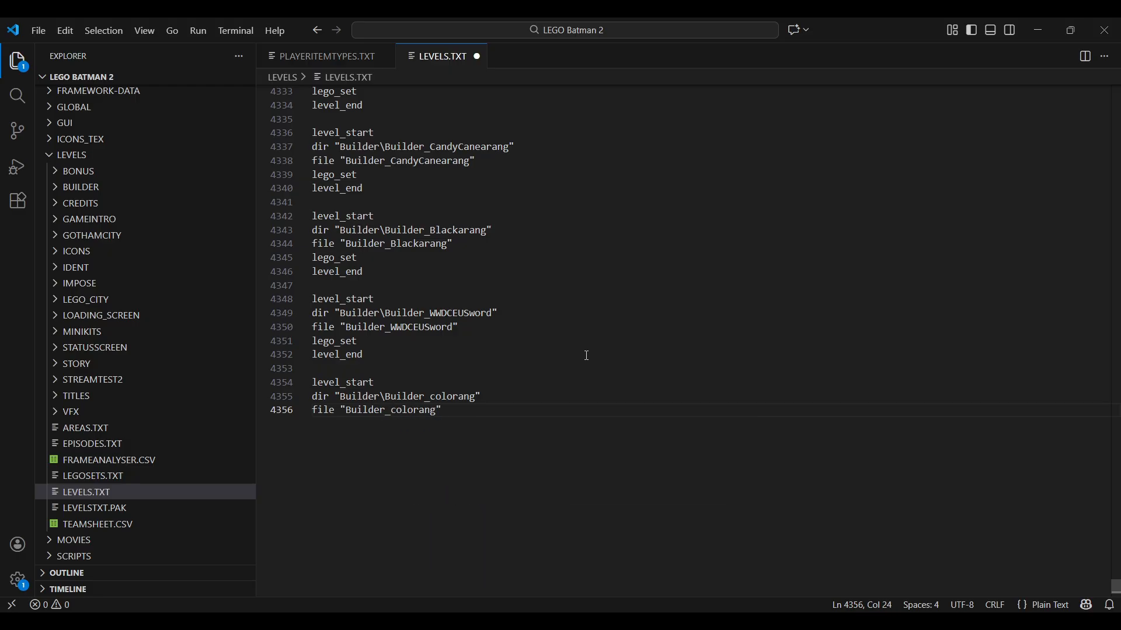
pyautogui.press('Return')
# - Finish the Builder_colorang entry with lego_set and level_end lines, and save LEVELS.TXT
pyautogui.write('lego')
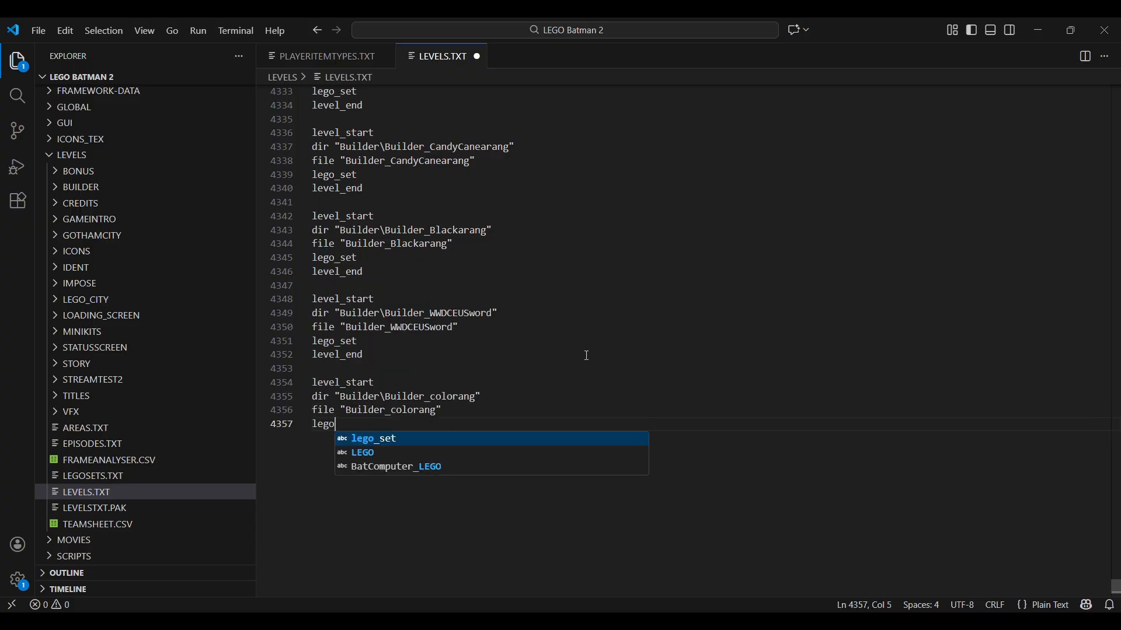
pyautogui.write('_set')
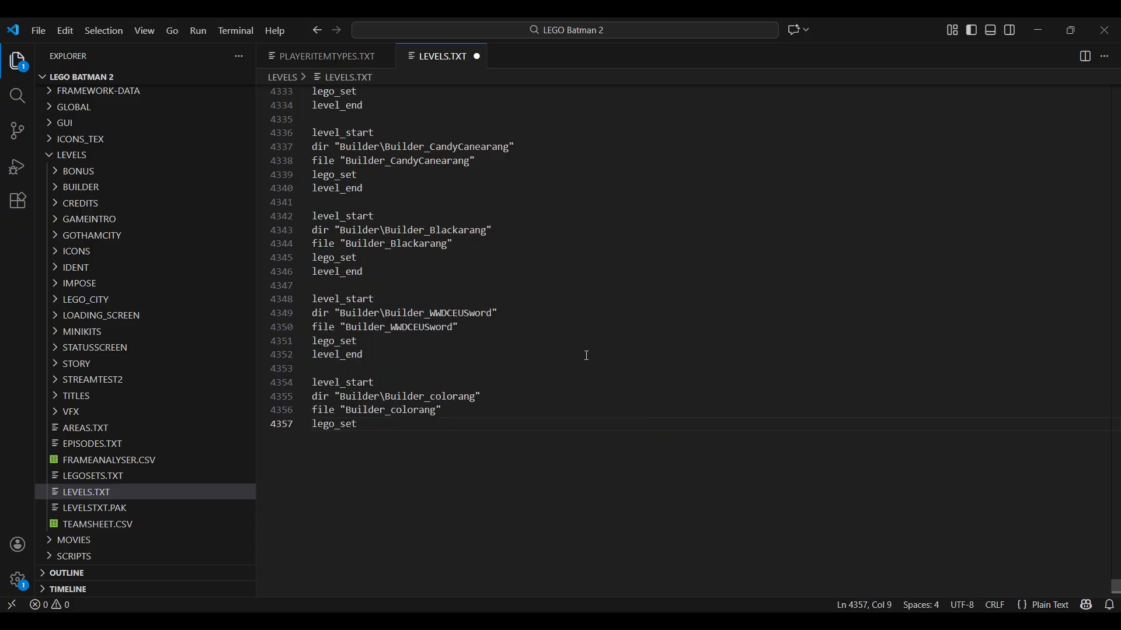
pyautogui.press('Return')
pyautogui.write('leve')
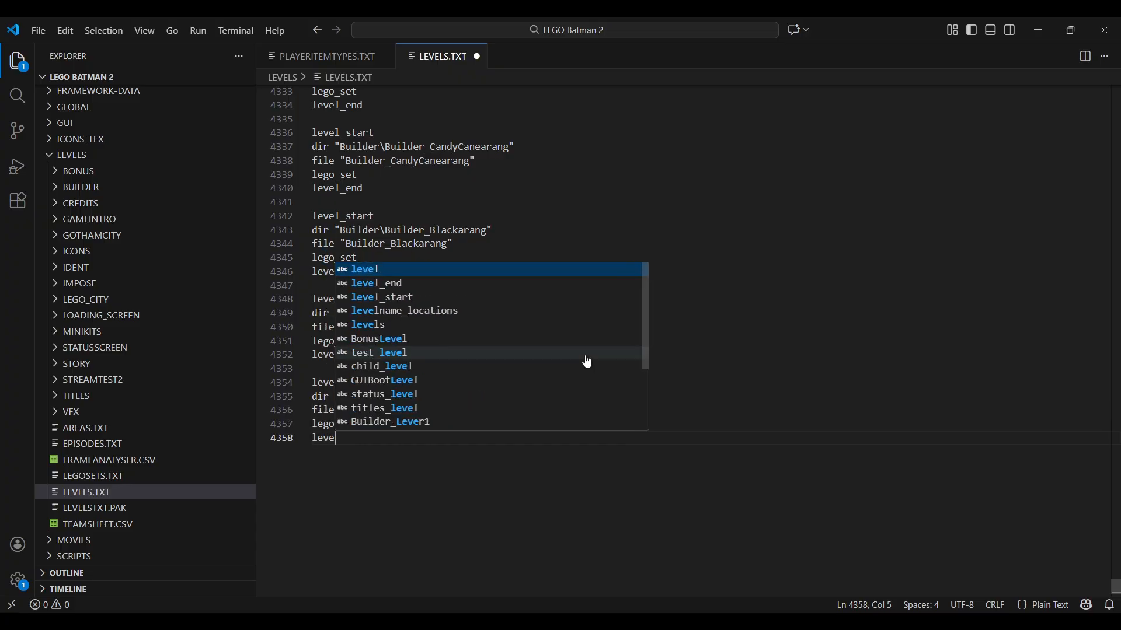
pyautogui.write('l_end')
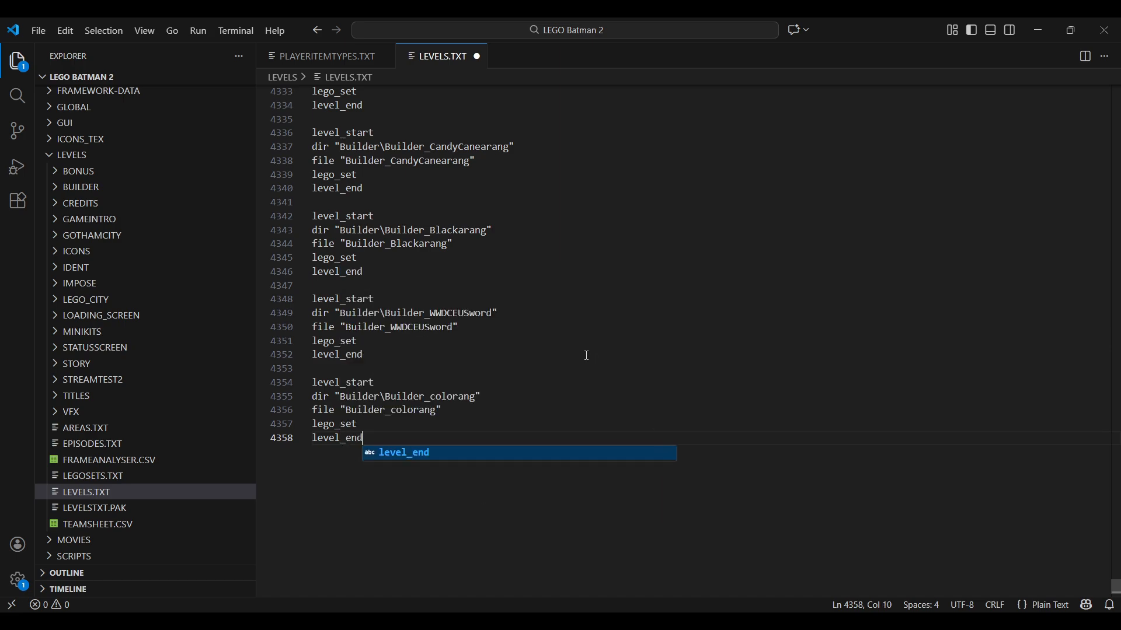
pyautogui.press('Escape')
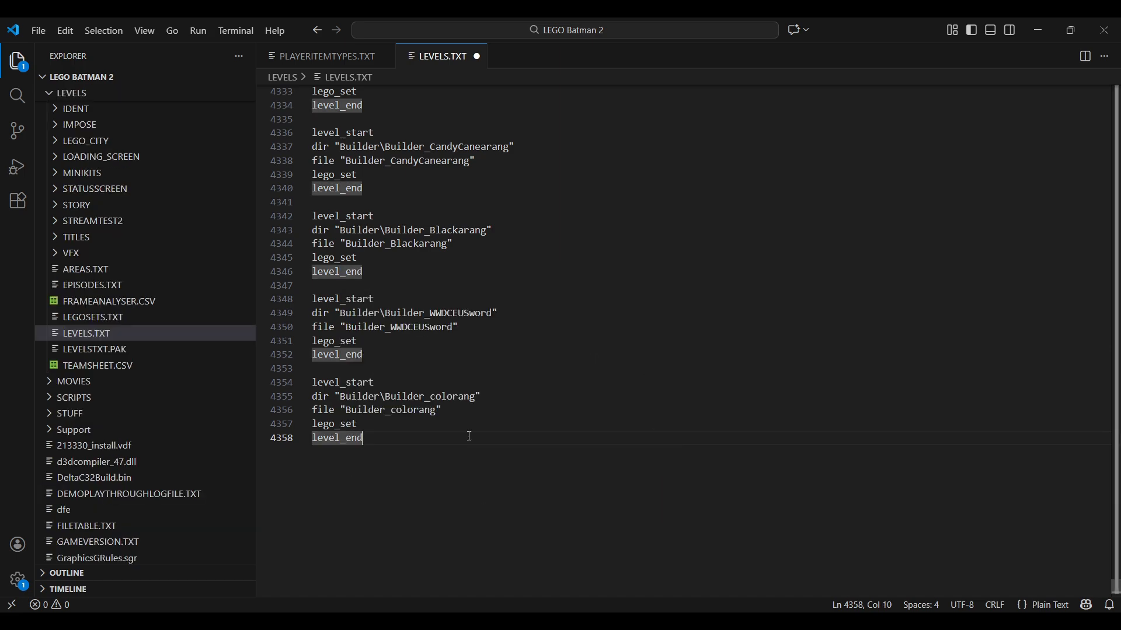
pyautogui.hotkey('ctrl', 's')
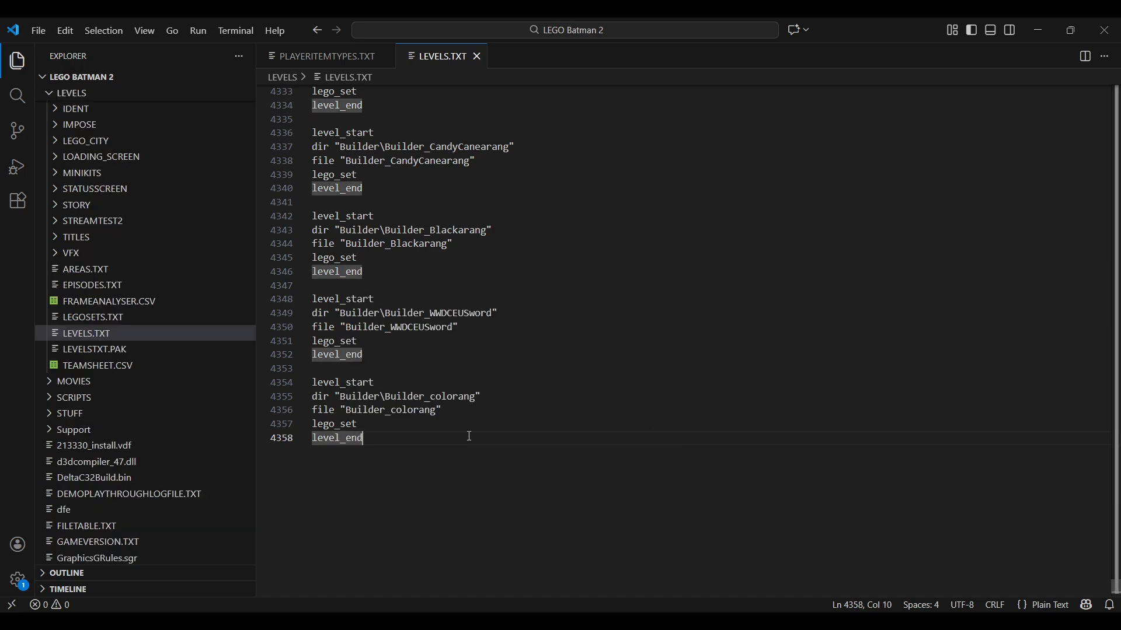
# - Open LEGOSETS.TXT, add the line level "Builder_colorang" below the Builder_WWDCEUSword line, and save the file
pyautogui.click(125, 322)
pyautogui.click(554, 352)
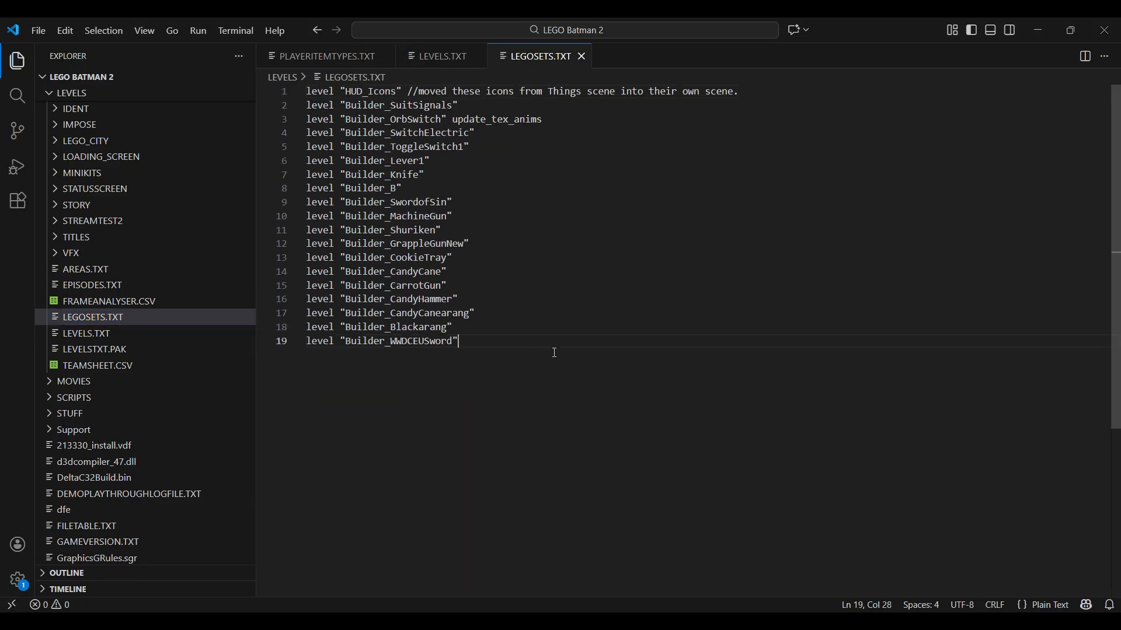
pyautogui.press('Return')
pyautogui.write('l')
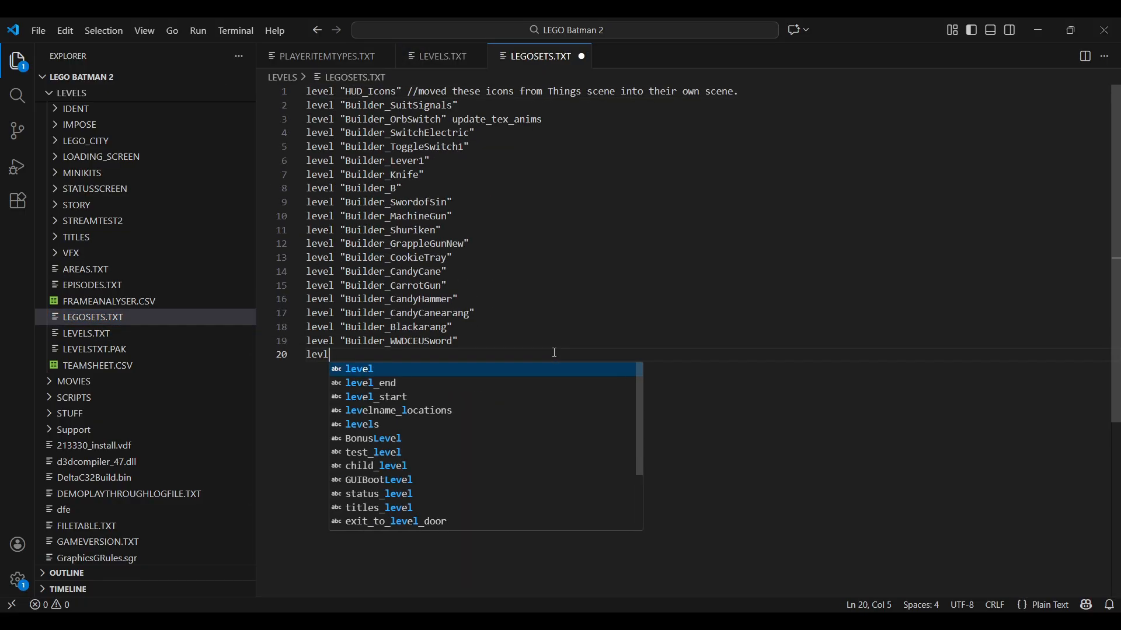
pyautogui.press('BackSpace')
pyautogui.write('el "')
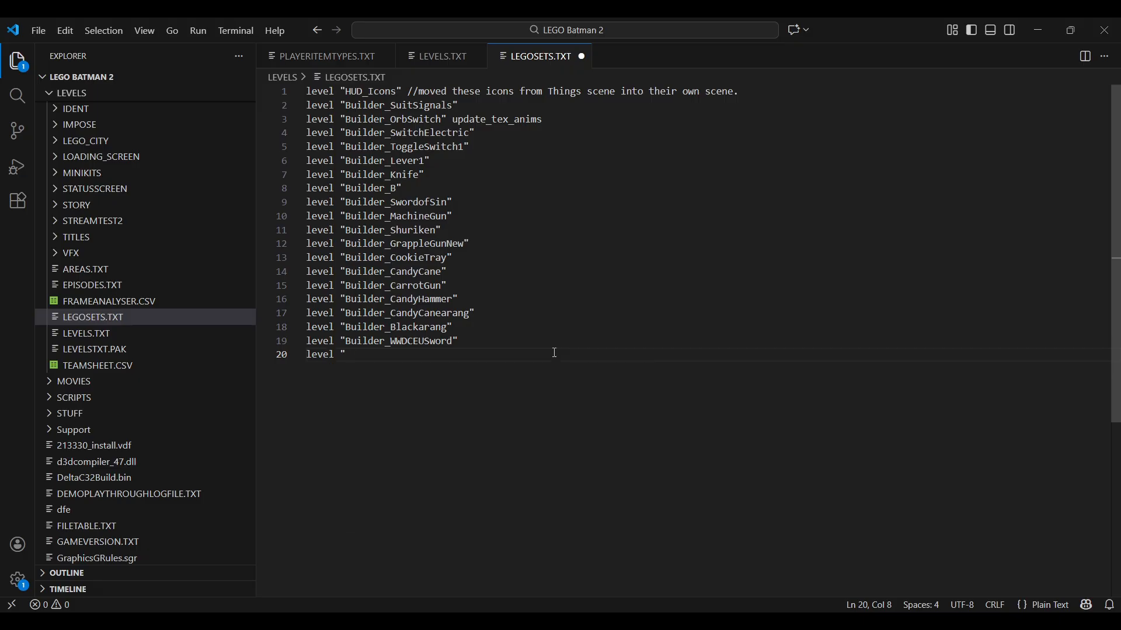
pyautogui.write('Builder_')
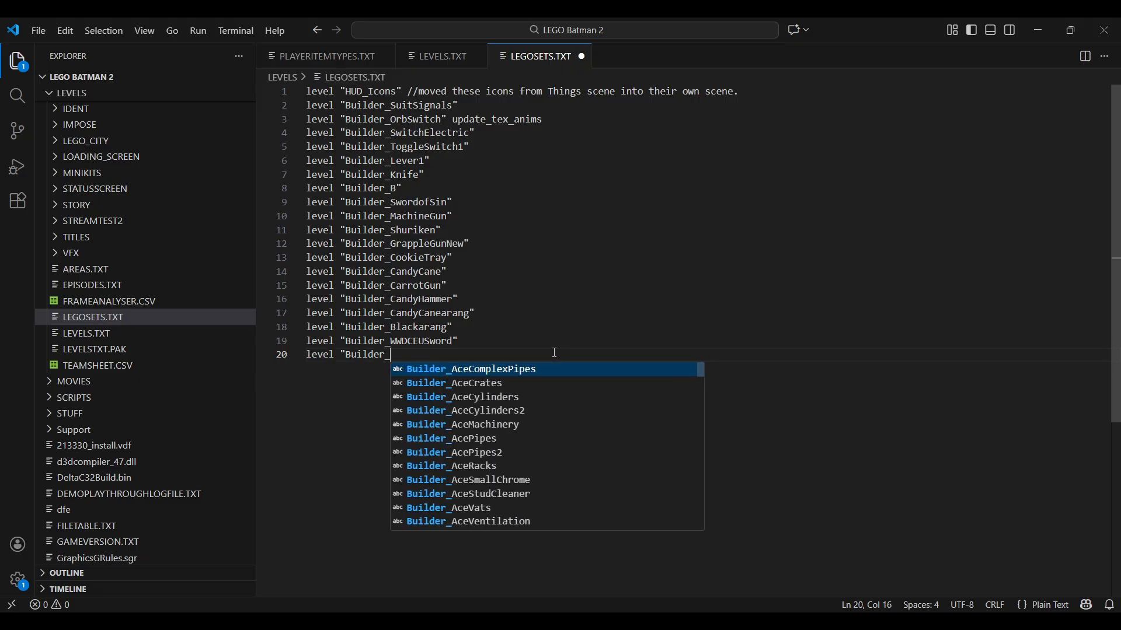
pyautogui.write('colorang')
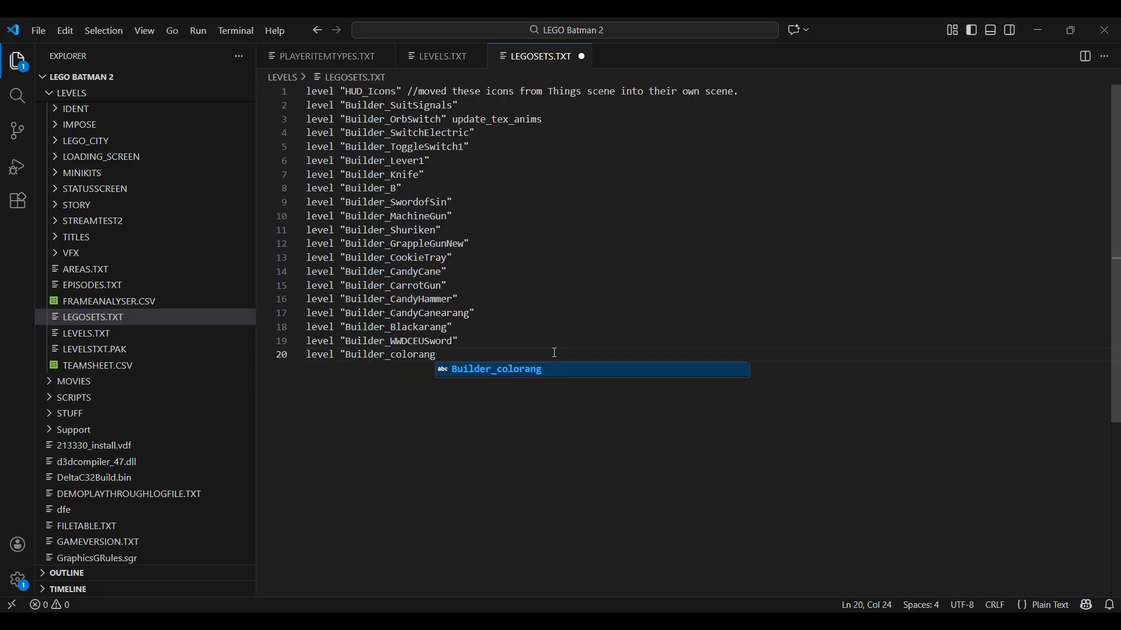
pyautogui.write('"')
pyautogui.hotkey('ctrl', 's')
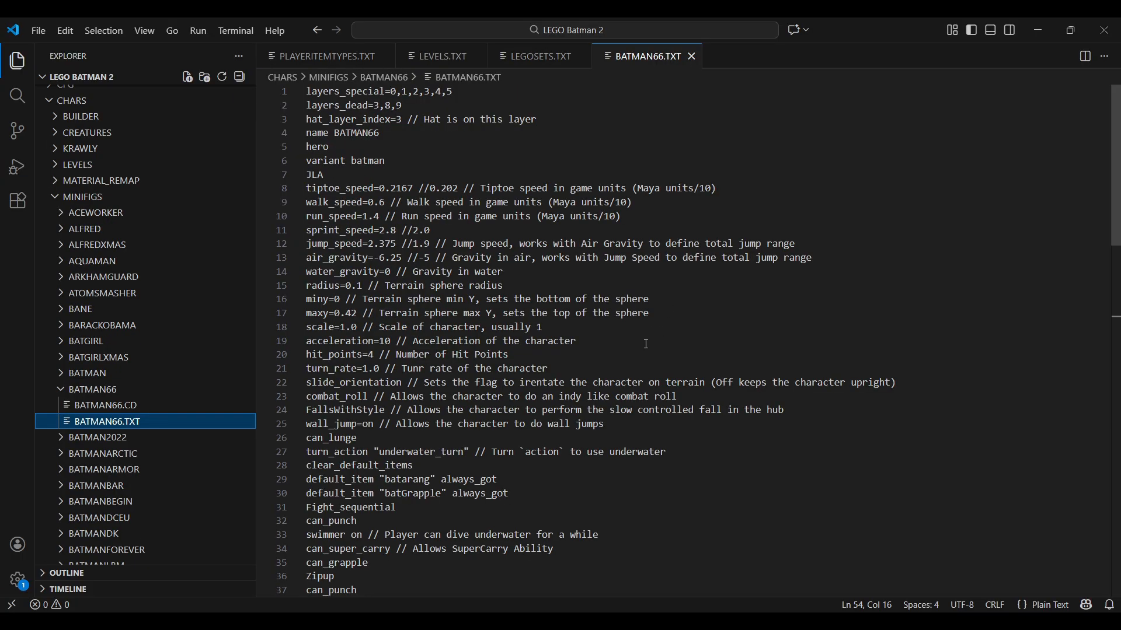
# - In BATMAN66.TXT, change the "batarang" default_item to "colorang", save, and check the name against item_type in PLAYERITEMTYPES.TXT
pyautogui.scroll(-2, 648, 340)
pyautogui.moveTo(376, 407); pyautogui.dragTo(300, 409)
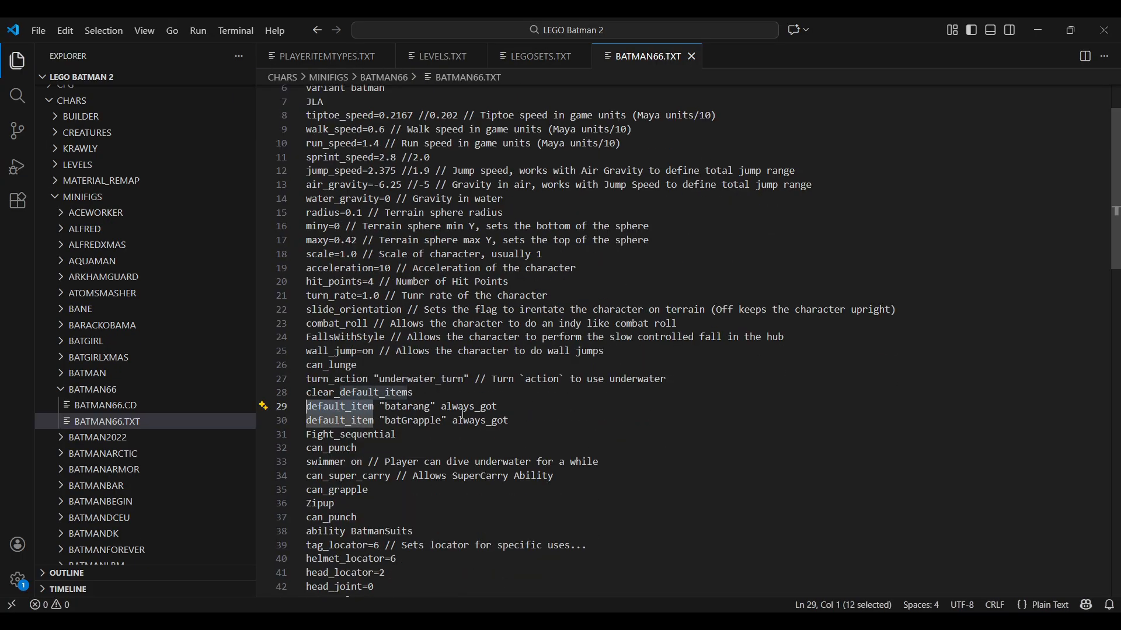
pyautogui.moveTo(431, 406); pyautogui.dragTo(386, 407)
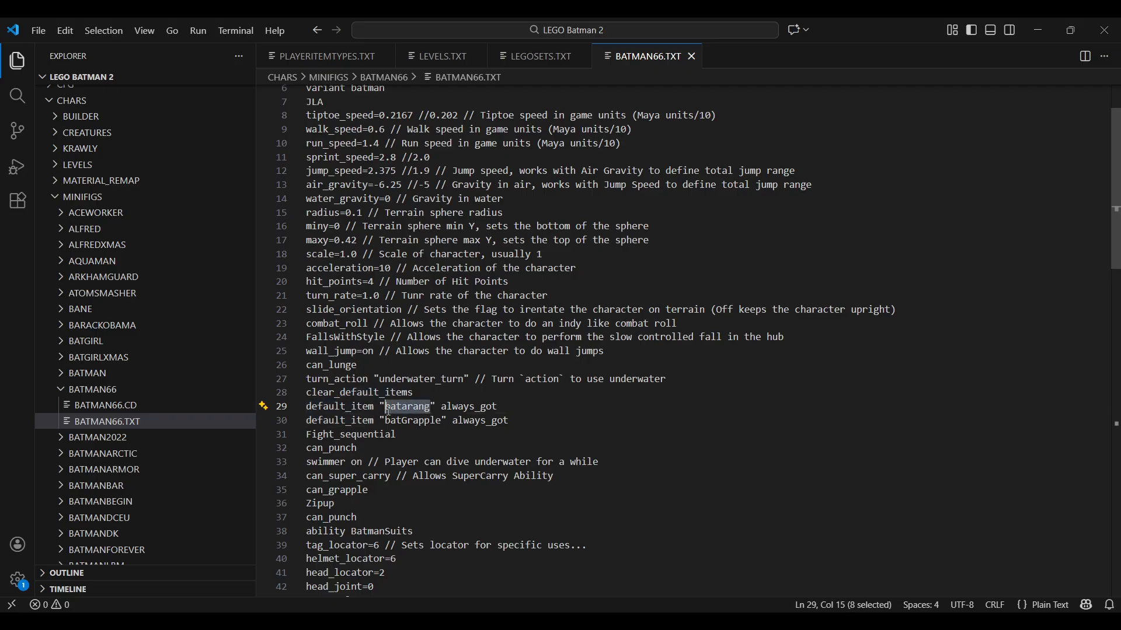
pyautogui.write('colorang')
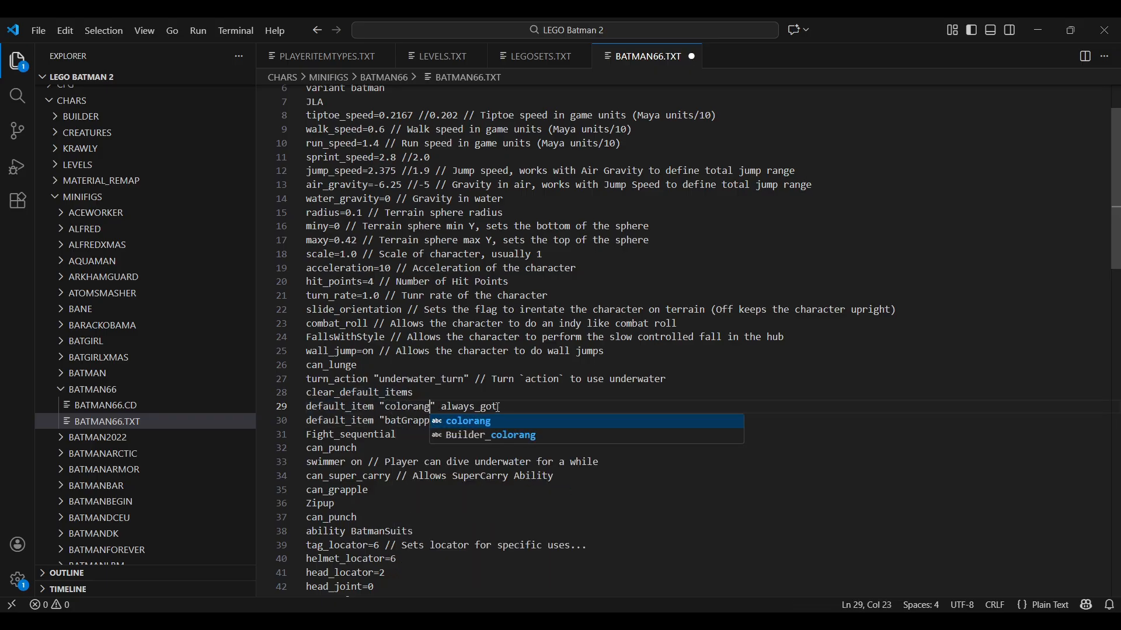
pyautogui.press('End')
pyautogui.hotkey('ctrl', 's')
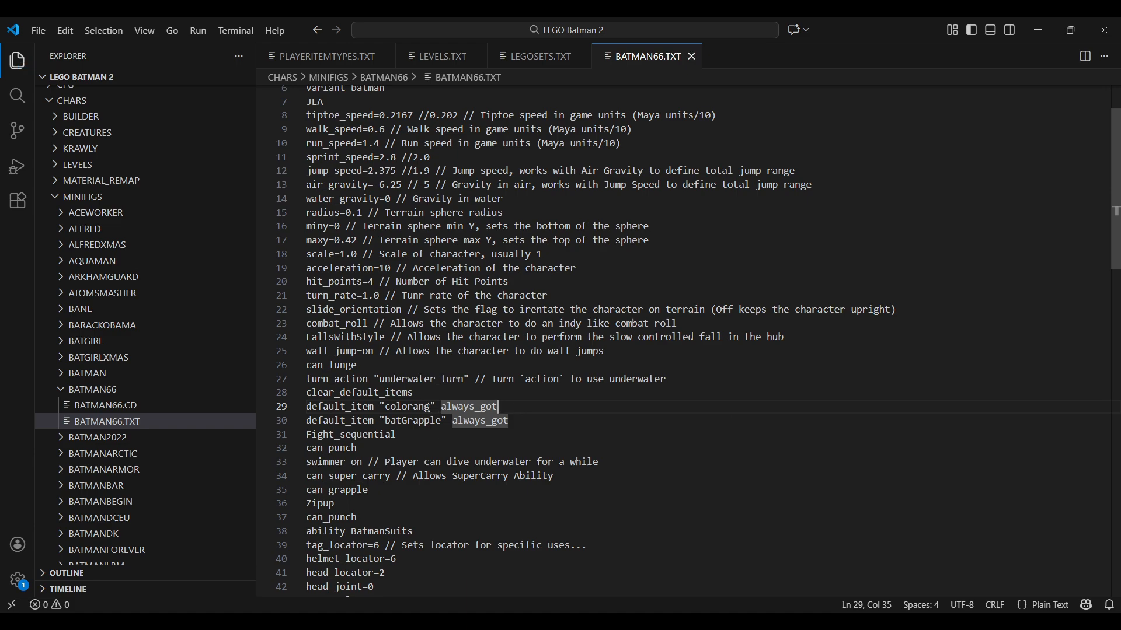
pyautogui.click(324, 56)
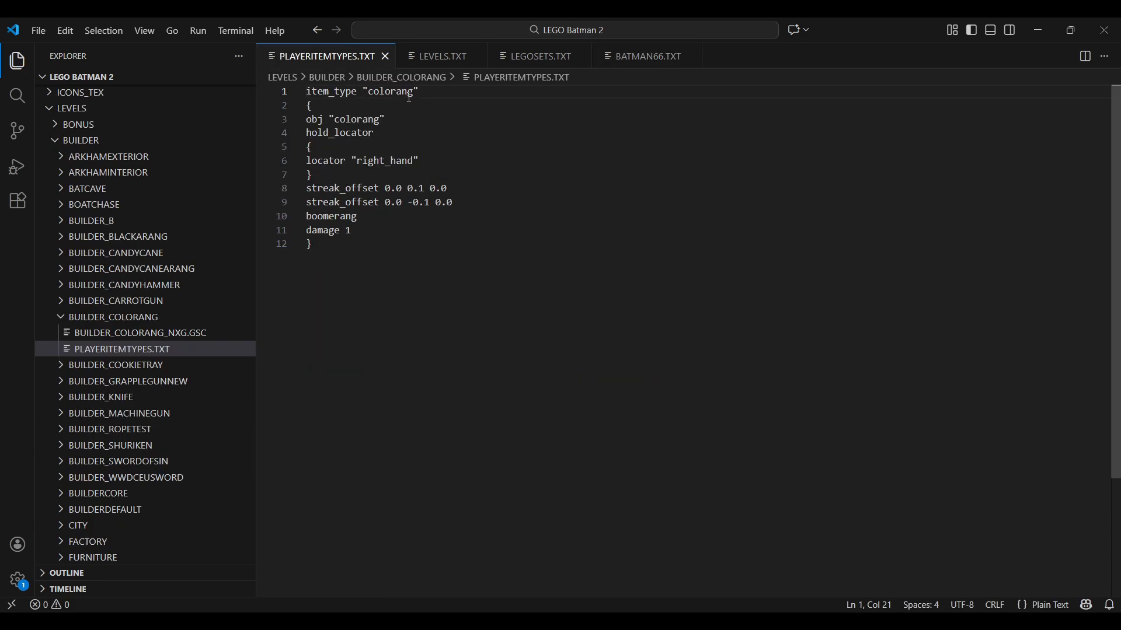
pyautogui.click(644, 57)
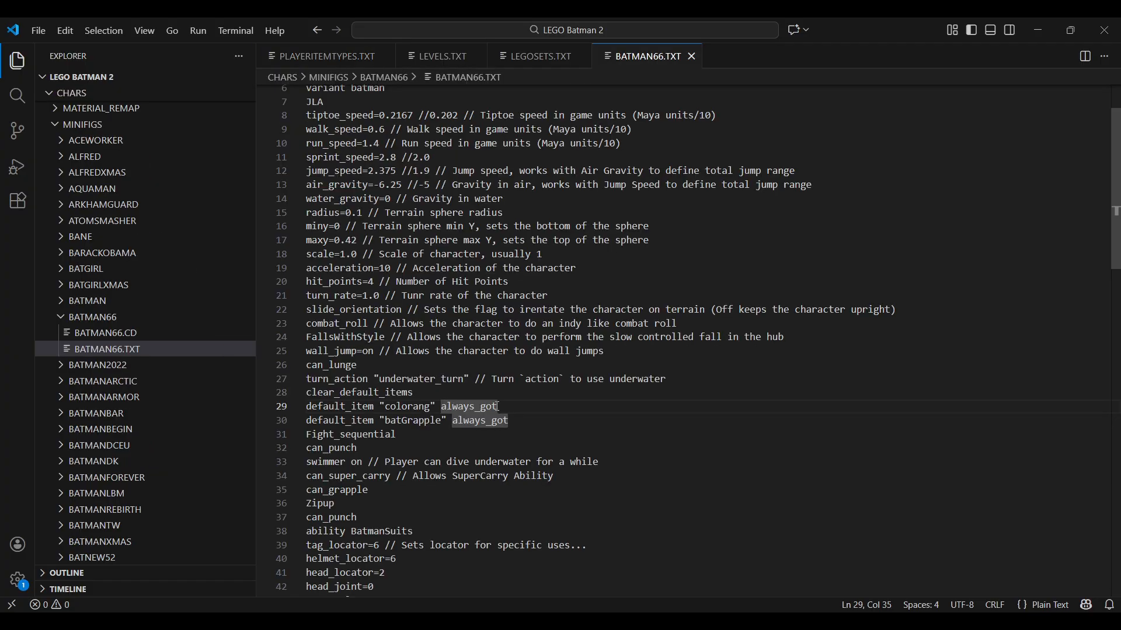
pyautogui.moveTo(497, 407); pyautogui.dragTo(306, 412)
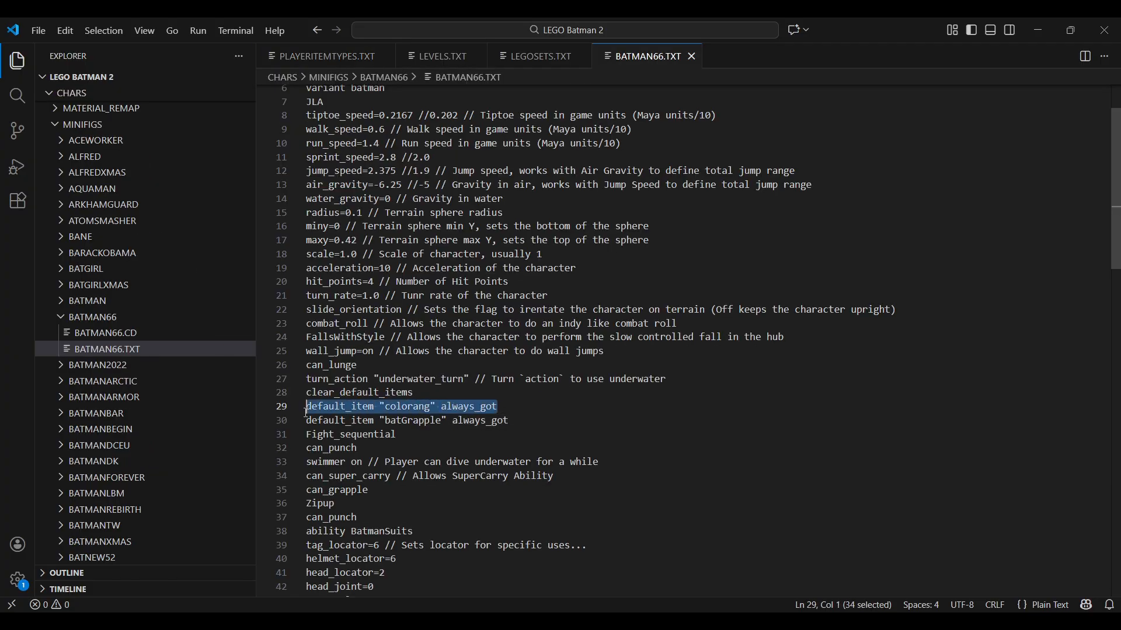
pyautogui.click(528, 412)
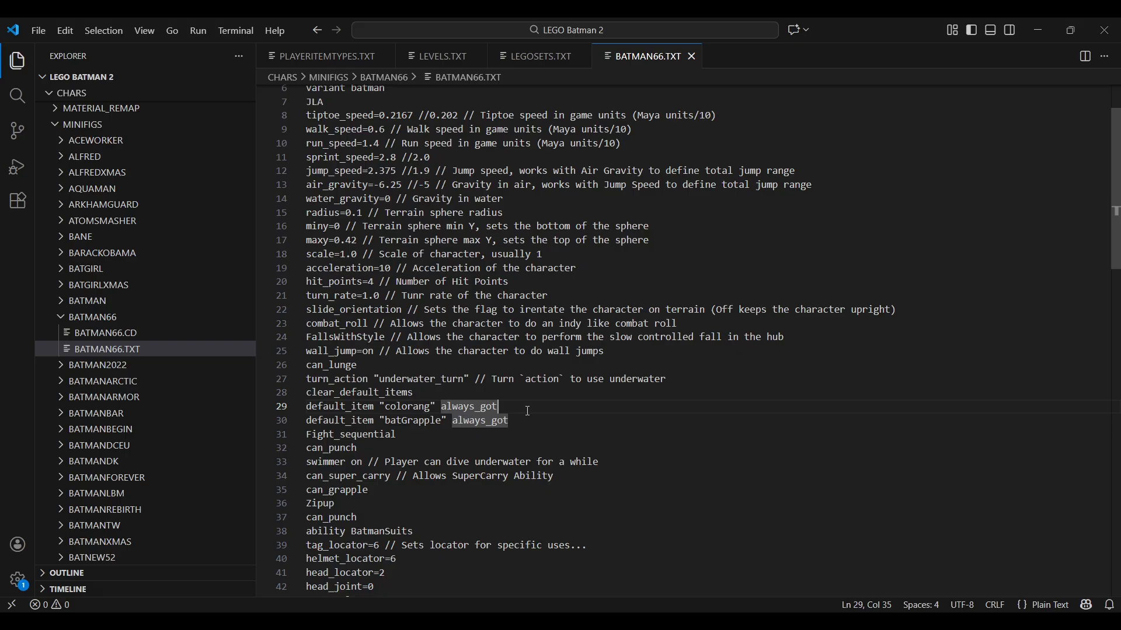
# - Delete the throw_locator=0 line below centre_locator=9 in BATMAN66.TXT, leaving no blank line
pyautogui.scroll(-4, 528, 411)
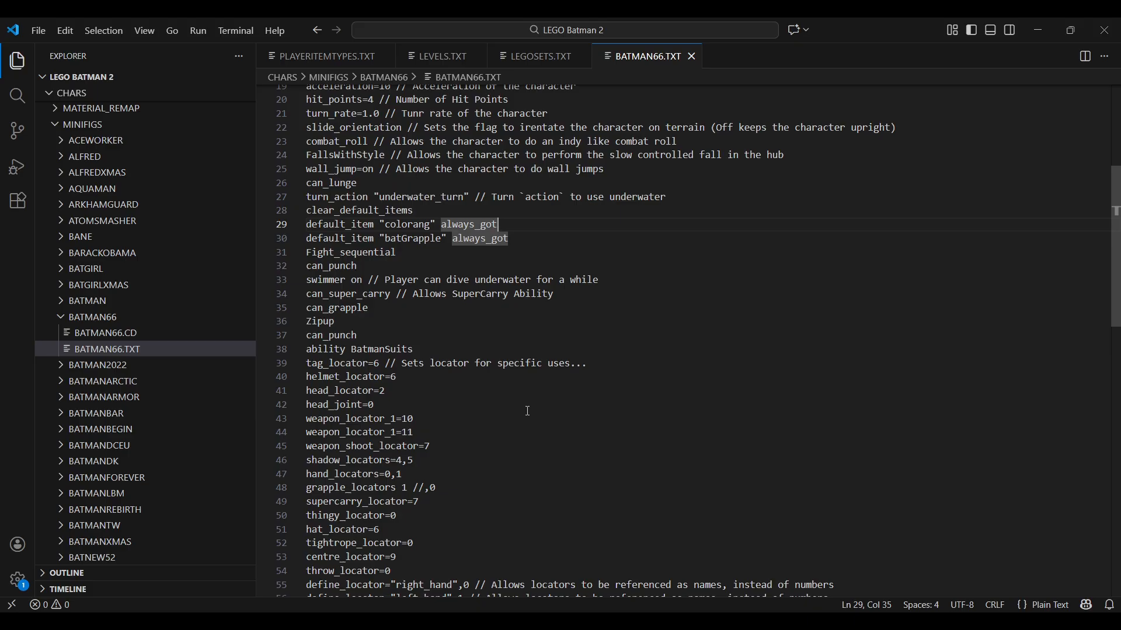
pyautogui.scroll(-2, 407, 497)
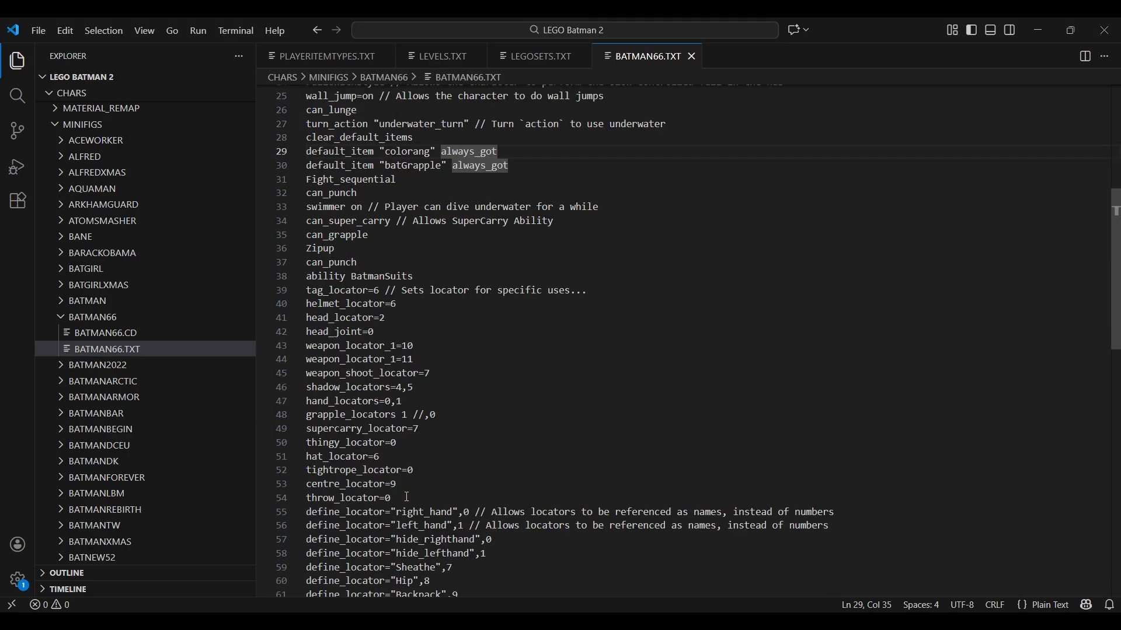
pyautogui.moveTo(415, 495); pyautogui.dragTo(299, 503)
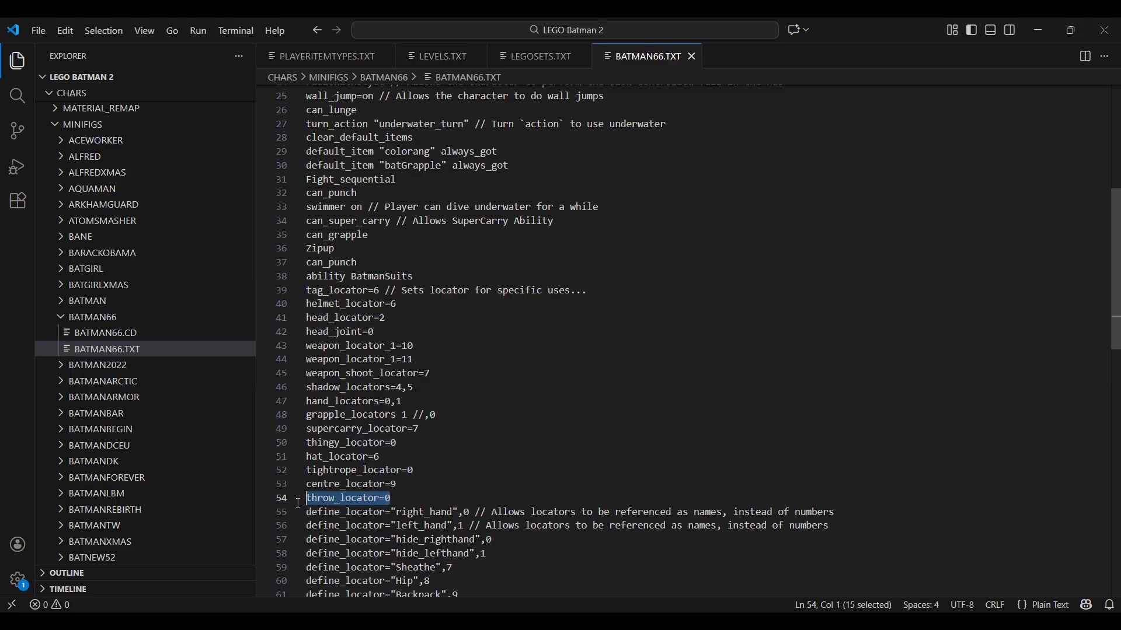
pyautogui.press('BackSpace')
pyautogui.press('BackSpace')
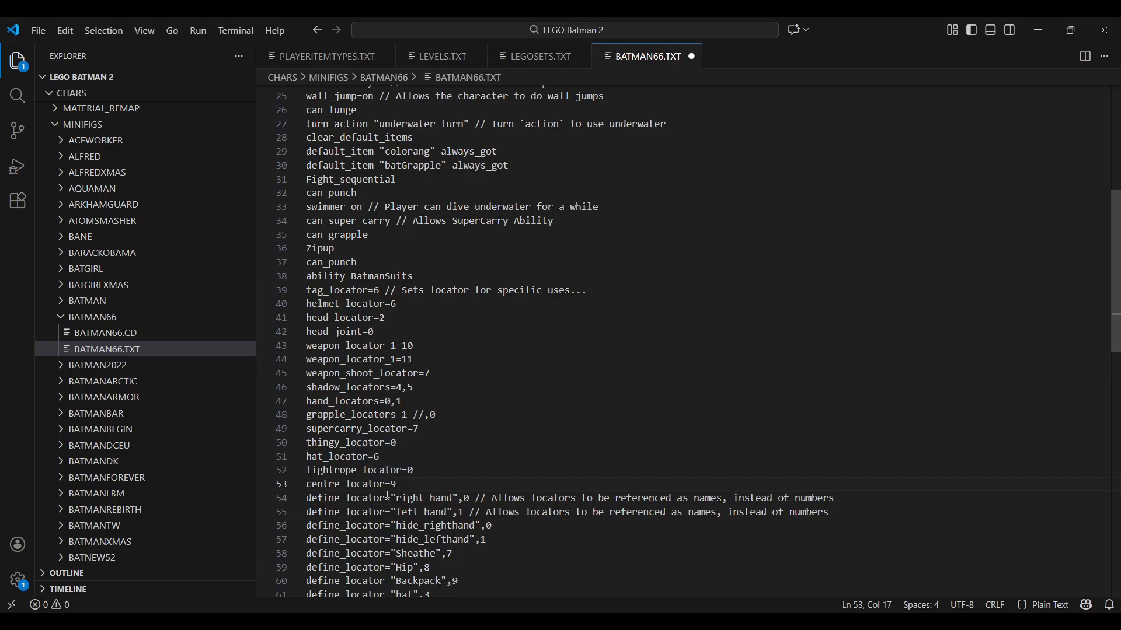